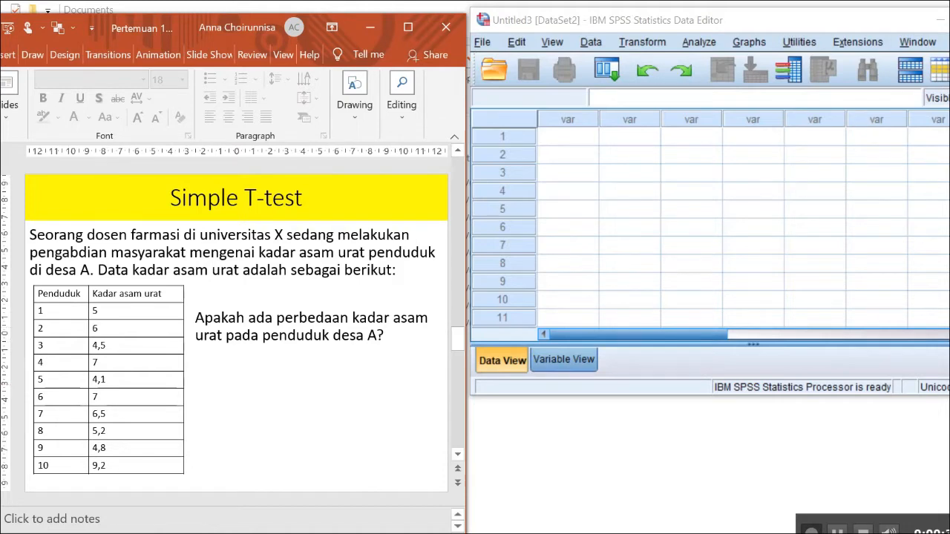
# Define a new variable named Kadarasamurat in the first row of the variable definitions
pyautogui.click(563, 359)
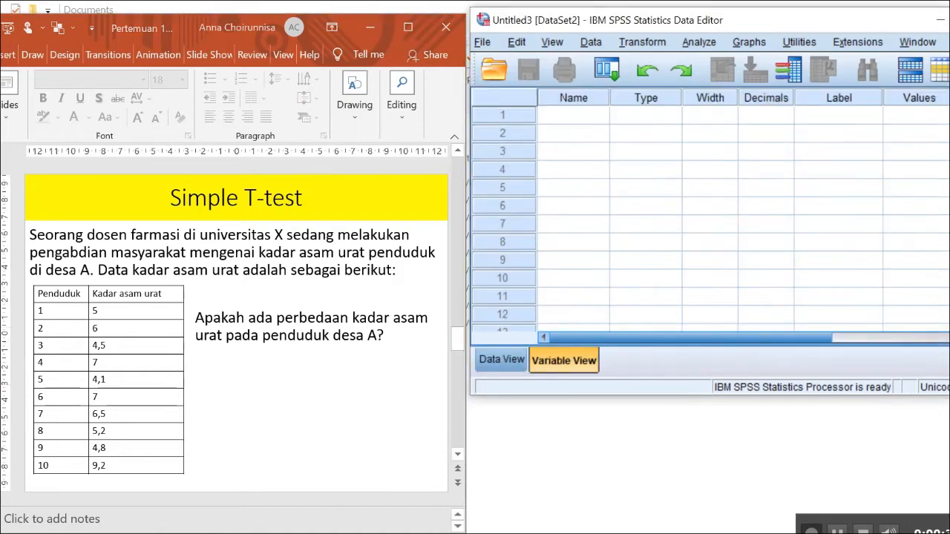
pyautogui.click(573, 115)
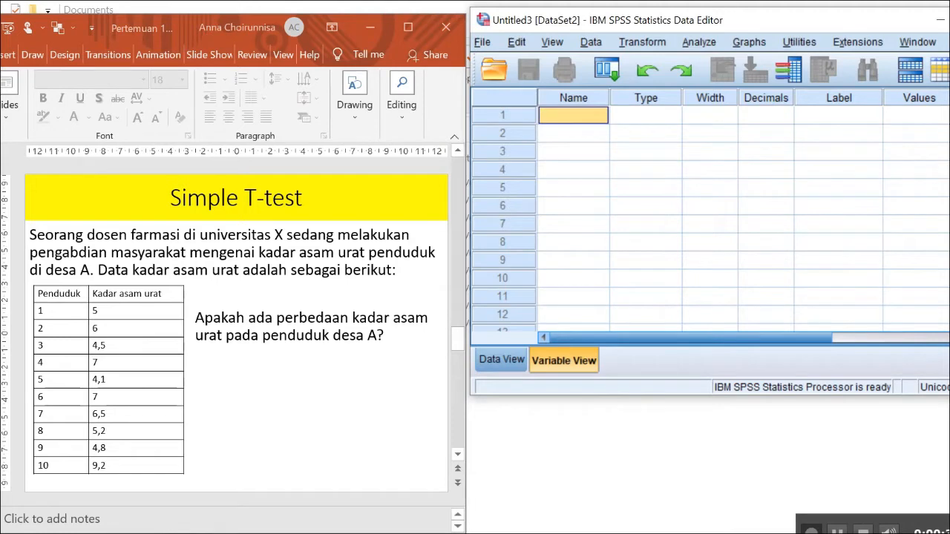
pyautogui.write('Kadarasa')
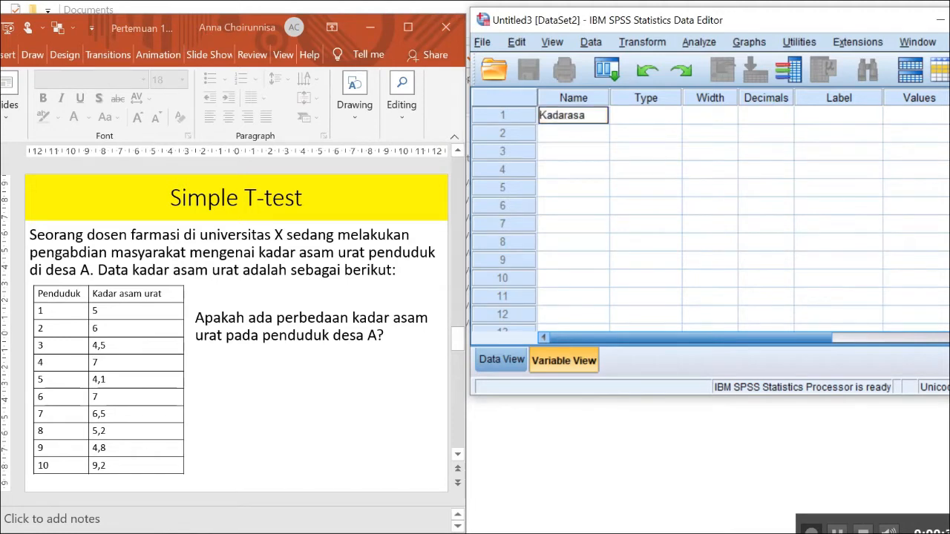
pyautogui.write('murat')
pyautogui.click(636, 151)
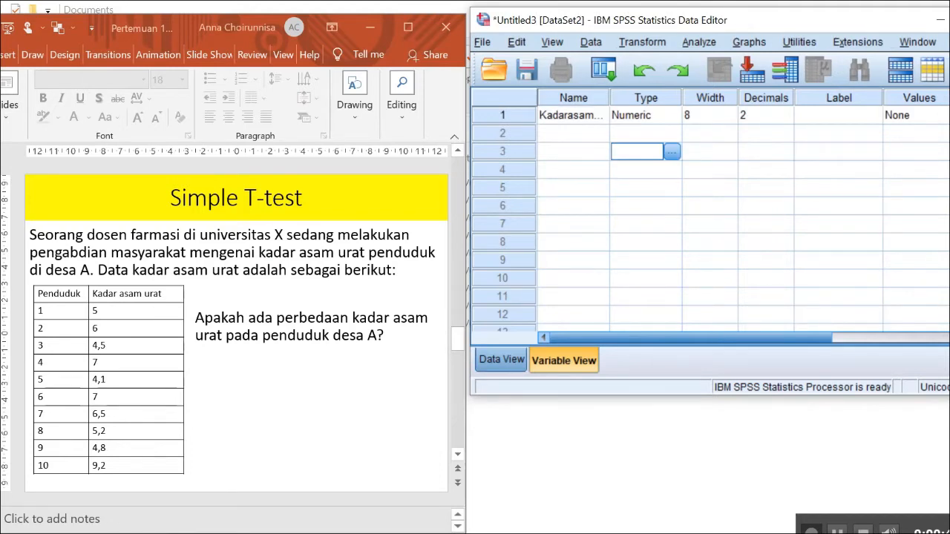
# Enter 5, 6, 4.5, 7 and 4.1 as the Kadarasamurat values for cases 1 to 5
pyautogui.click(502, 359)
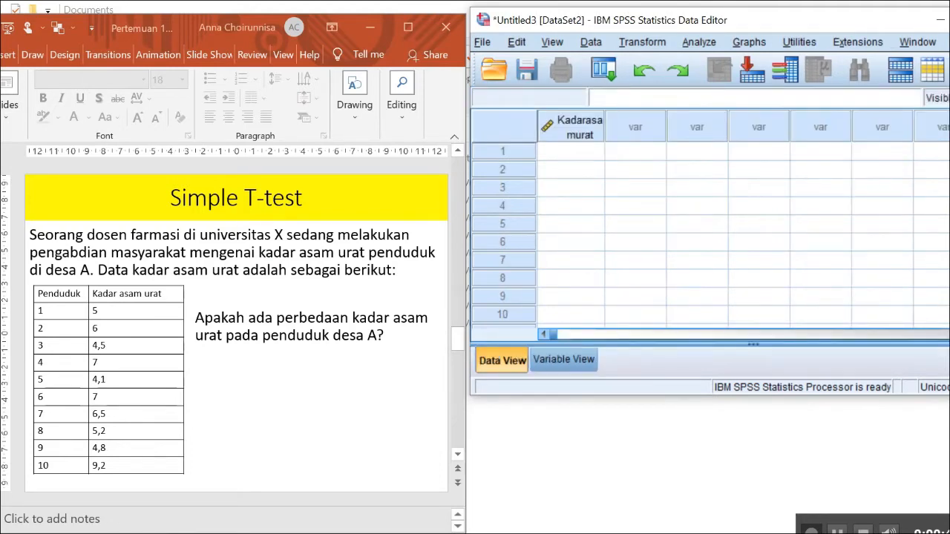
pyautogui.click(570, 152)
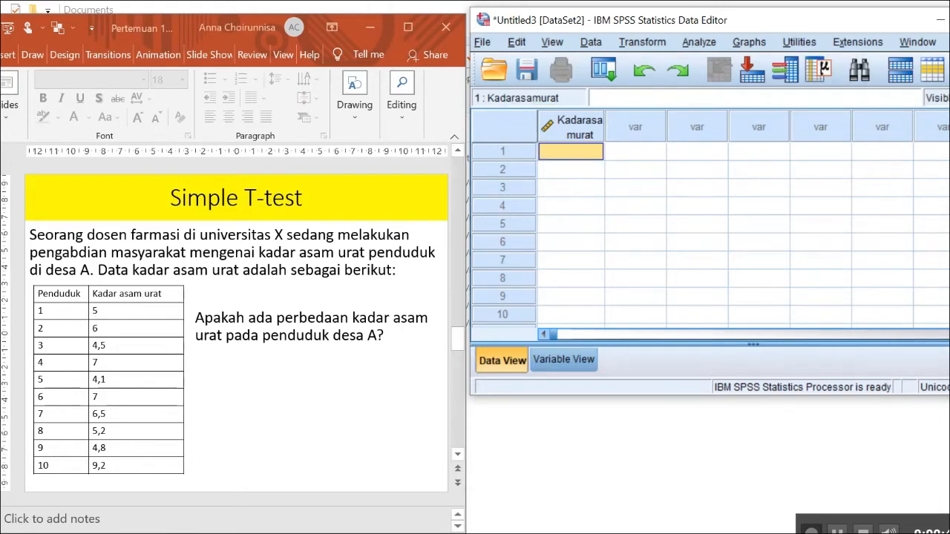
pyautogui.write('5')
pyautogui.press('Return')
pyautogui.write('6')
pyautogui.press('Return')
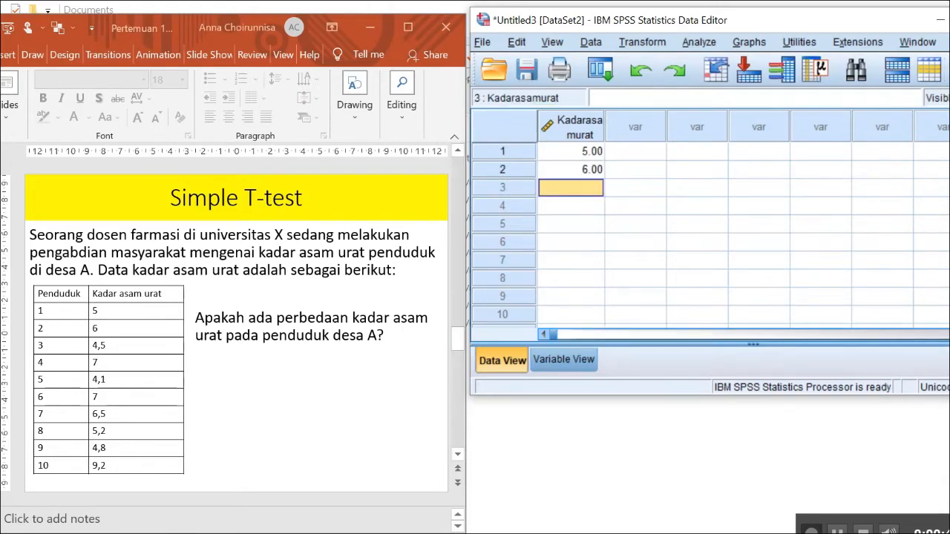
pyautogui.write('4.5')
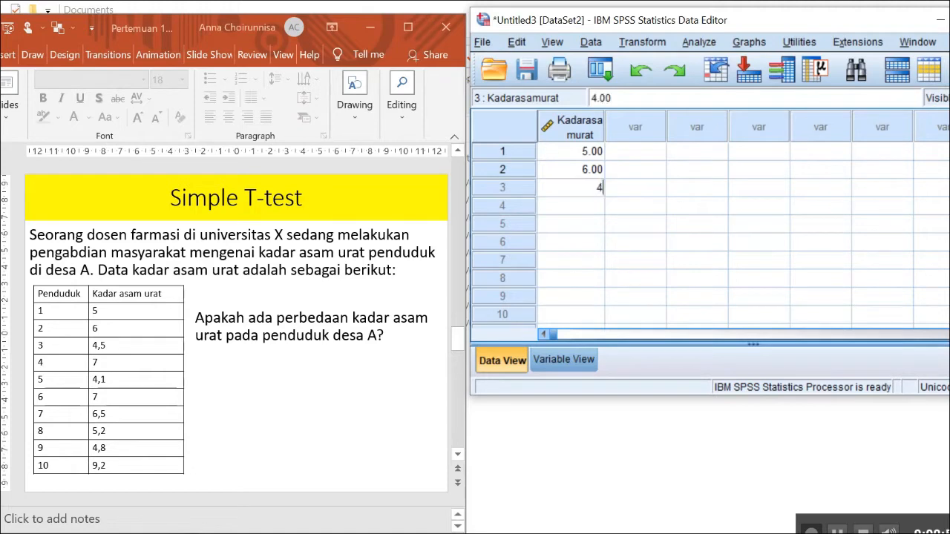
pyautogui.press('Return')
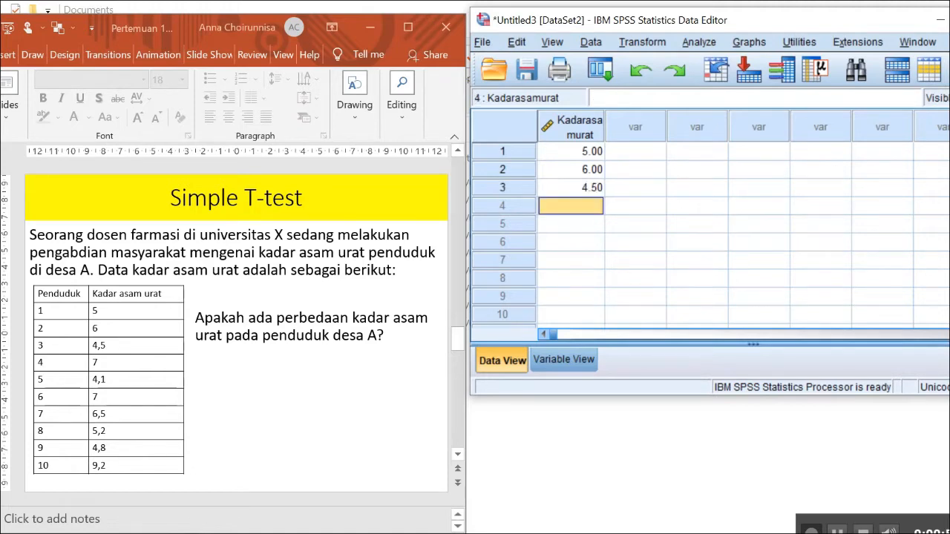
pyautogui.write('7')
pyautogui.press('Return')
pyautogui.write('4.')
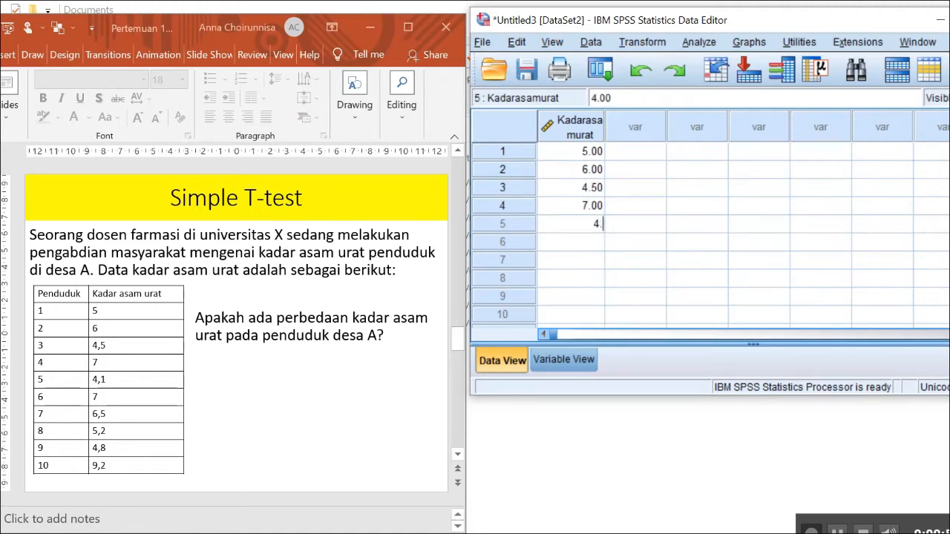
pyautogui.write('1')
pyautogui.press('Return')
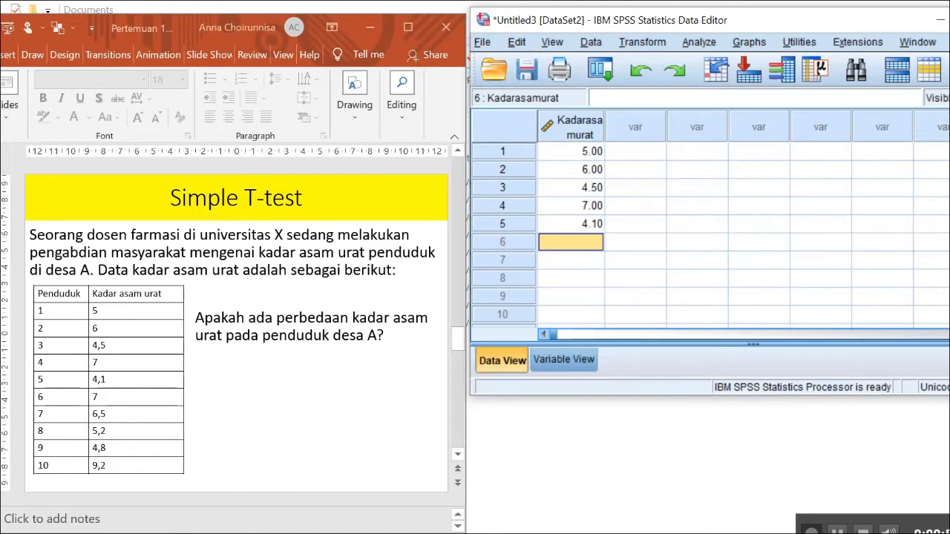
# Enter 7, 6.5, 5.2, 4.8 and 9.2 as the Kadarasamurat values for cases 6 to 10
pyautogui.write('7')
pyautogui.press('Return')
pyautogui.write('6.5')
pyautogui.press('Return')
pyautogui.write('5.2')
pyautogui.press('Return')
pyautogui.write('4.8')
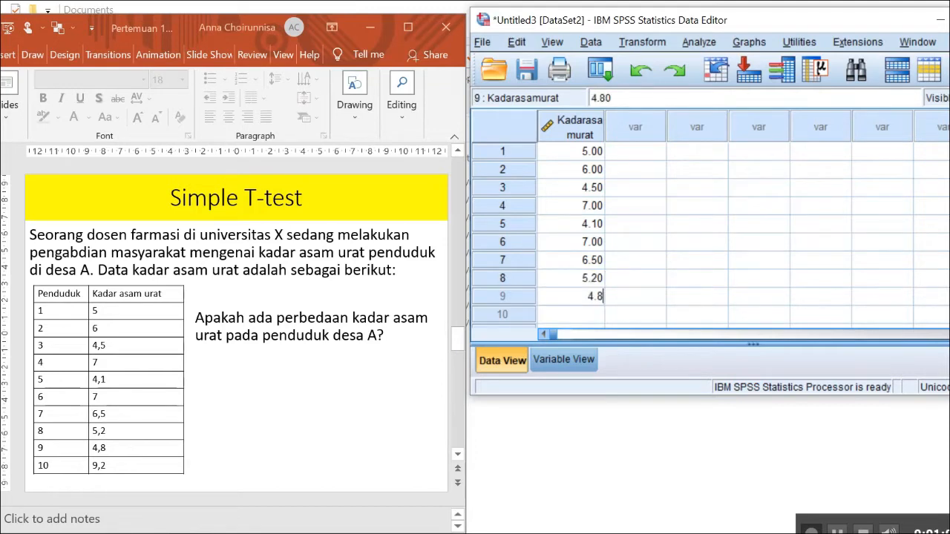
pyautogui.press('Return')
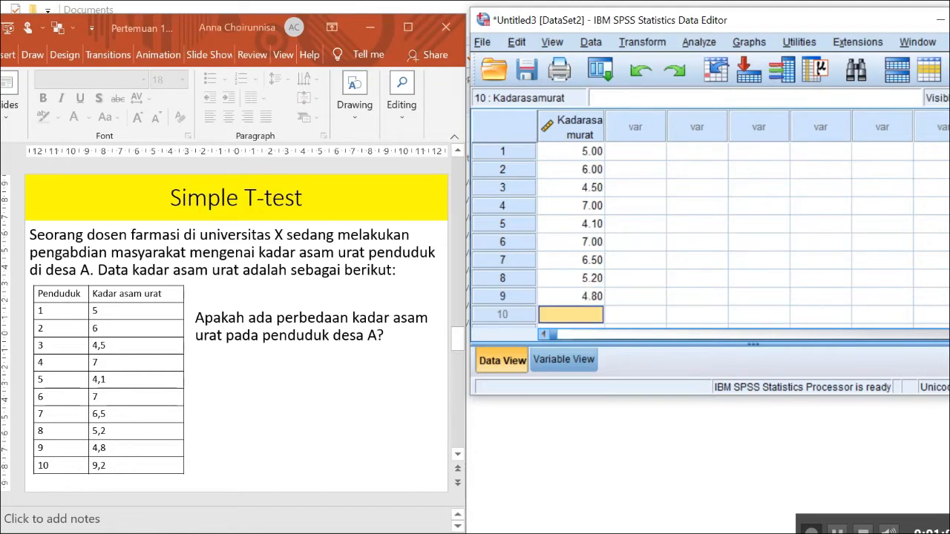
pyautogui.write('9.2')
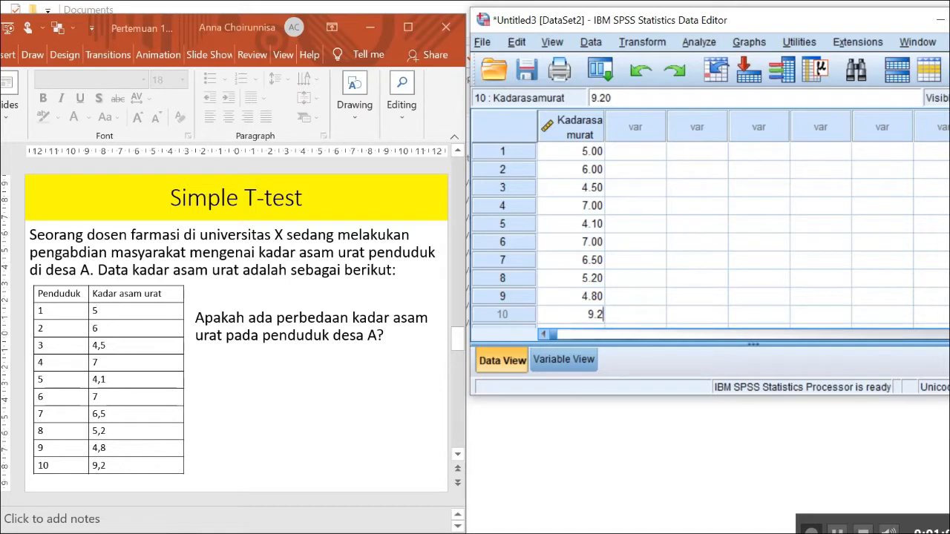
pyautogui.press('Tab')
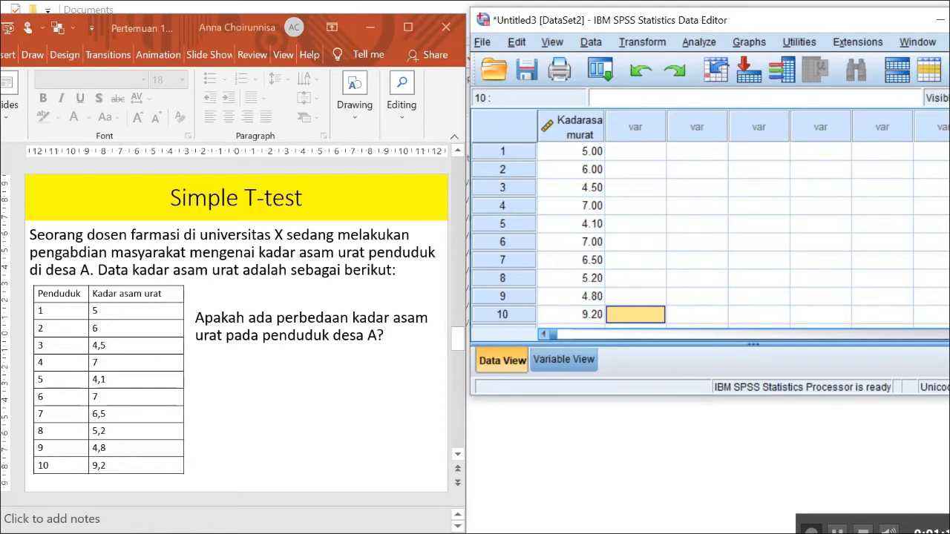
# Set up a One-Sample T Test with Kadarasamurat as the test variable
pyautogui.hotkey('alt', 'a')
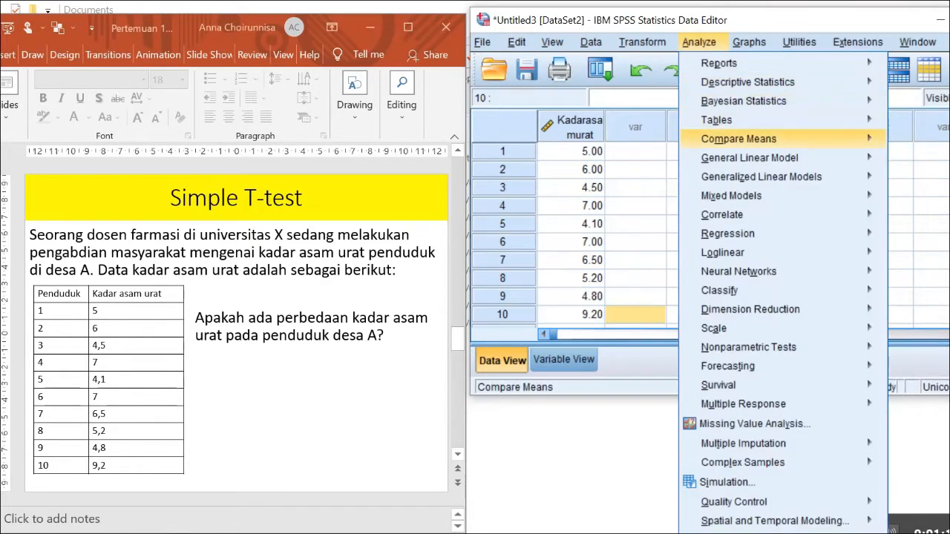
pyautogui.press('Right')
pyautogui.press('Down')
pyautogui.press('Down')
pyautogui.press('Down')
pyautogui.press('Down')
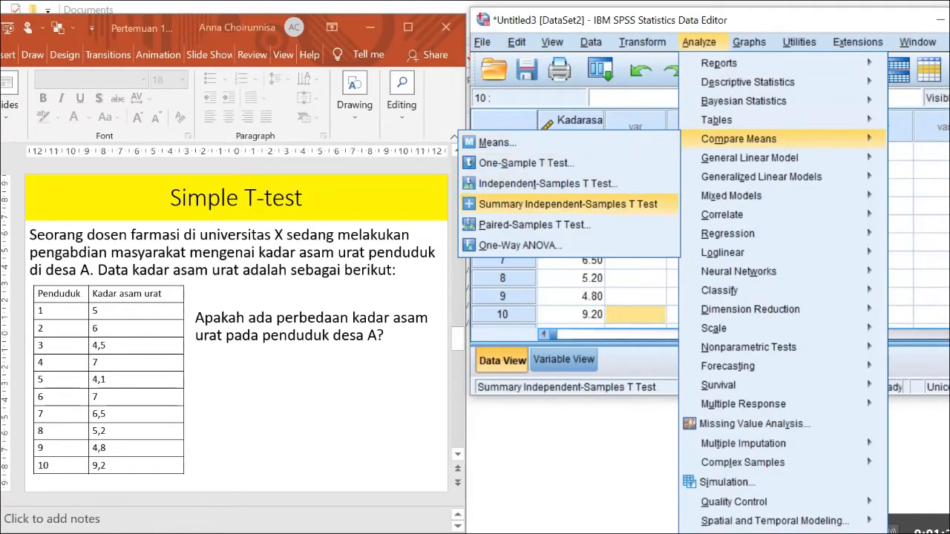
pyautogui.press('Up')
pyautogui.press('Up')
pyautogui.press('Up')
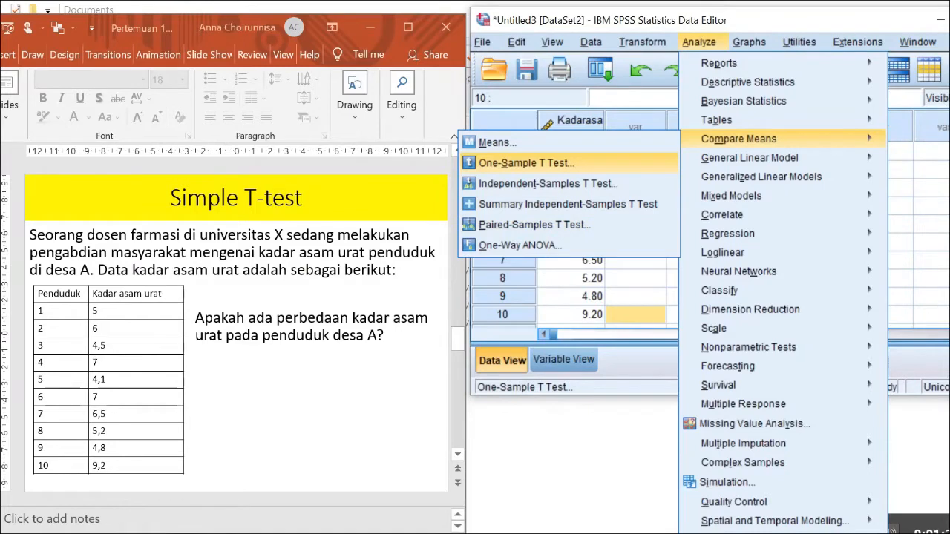
pyautogui.press('Return')
pyautogui.press('Tab')
pyautogui.press('space')
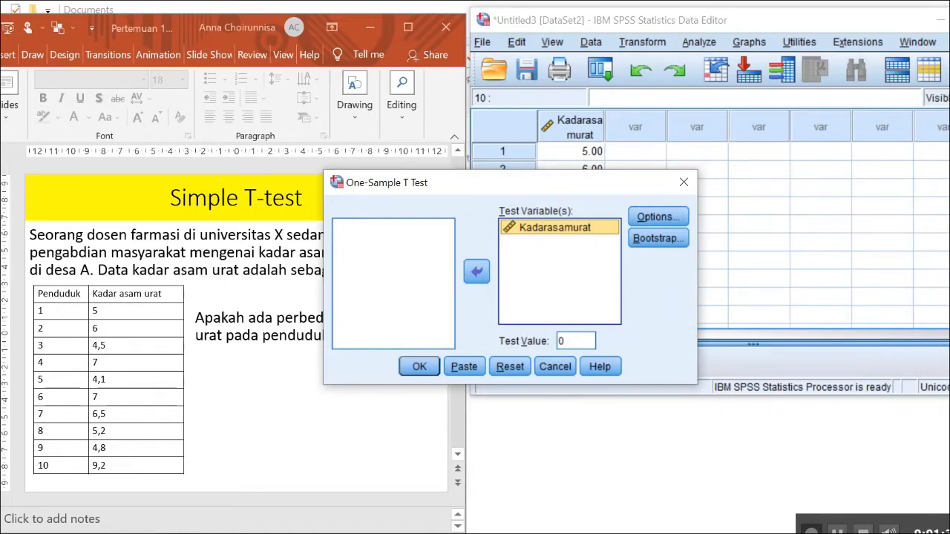
# Accept the 95% confidence interval option and run the One-Sample T Test with test value 0
pyautogui.hotkey('alt', 'o')
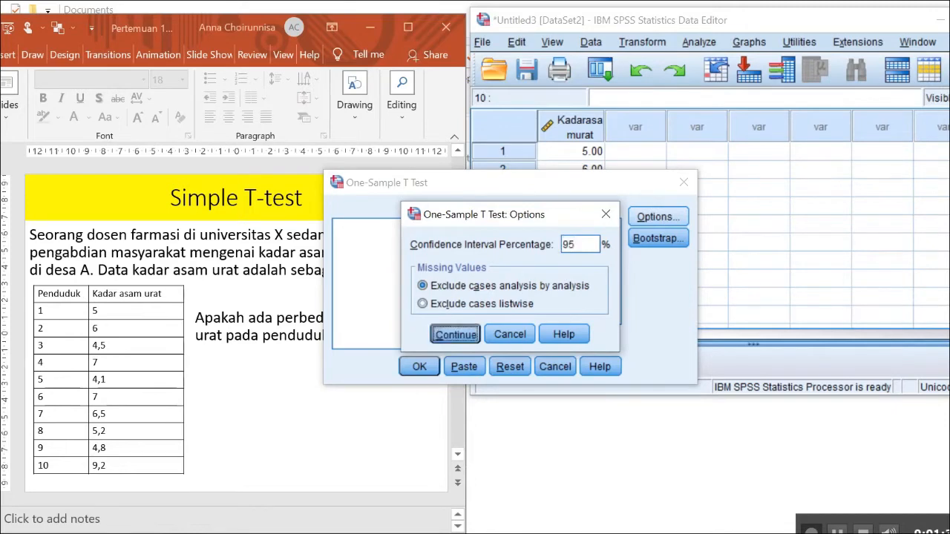
pyautogui.press('Return')
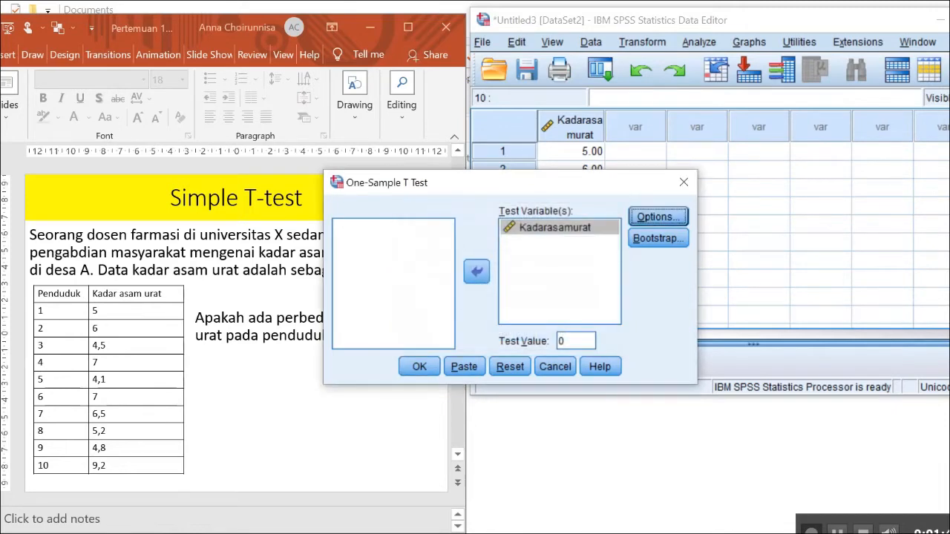
pyautogui.click(419, 367)
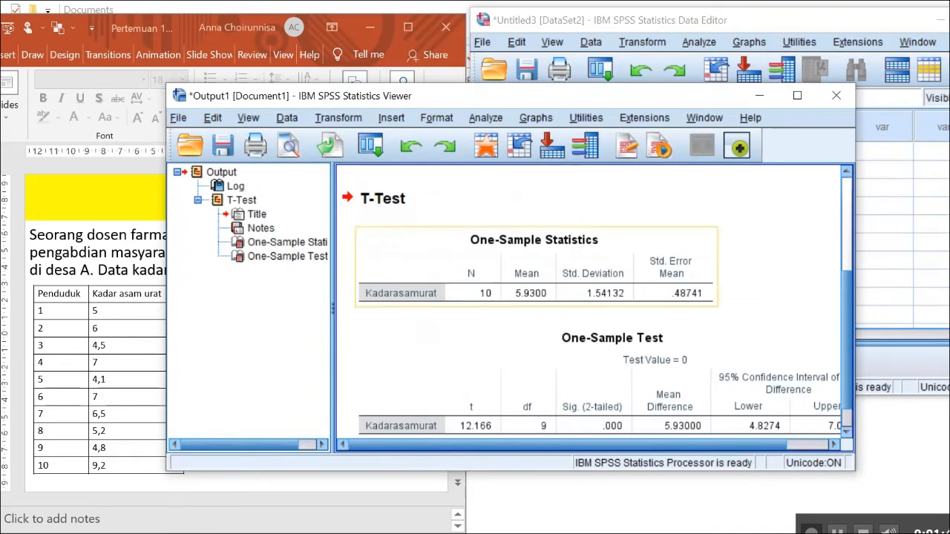
# Review the One-Sample Statistics and One-Sample Test tables, and close the output without saving it
pyautogui.scroll(-1, 590, 300)
pyautogui.scroll(2, 590, 300)
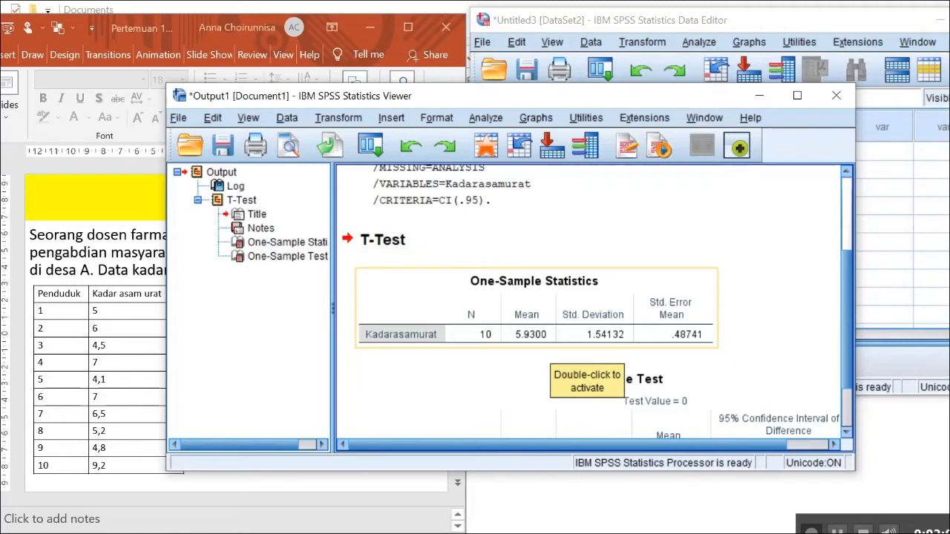
pyautogui.scroll(-2, 590, 304)
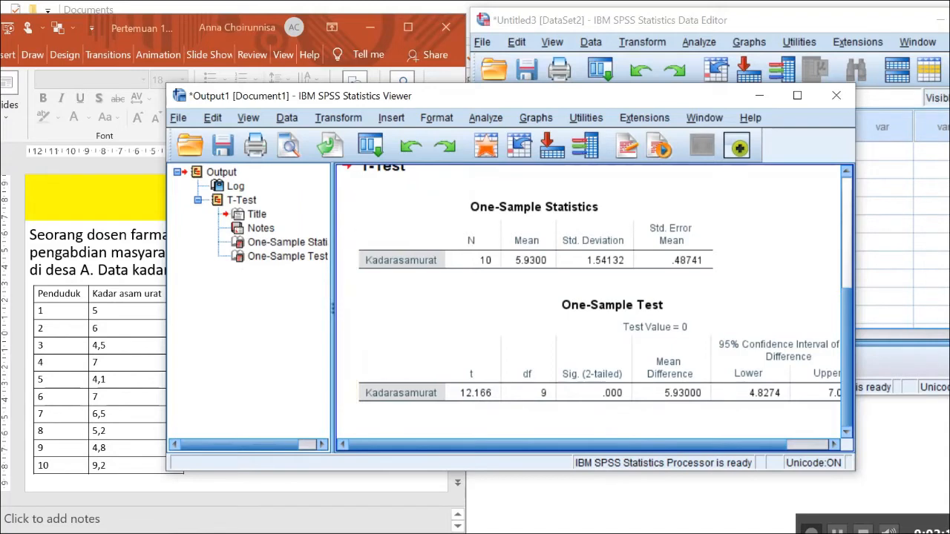
pyautogui.hscroll(1, 590, 308)
pyautogui.hscroll(-1, 591, 305)
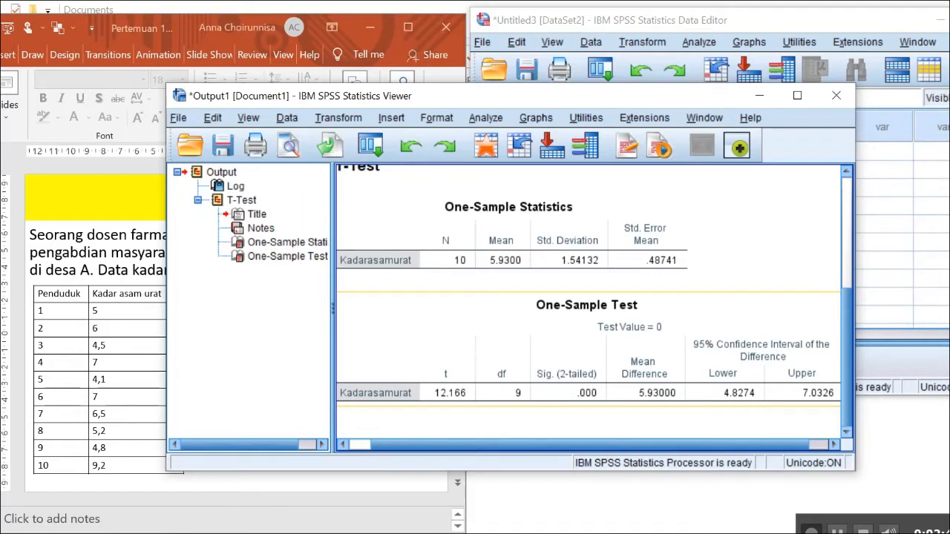
pyautogui.click(837, 95)
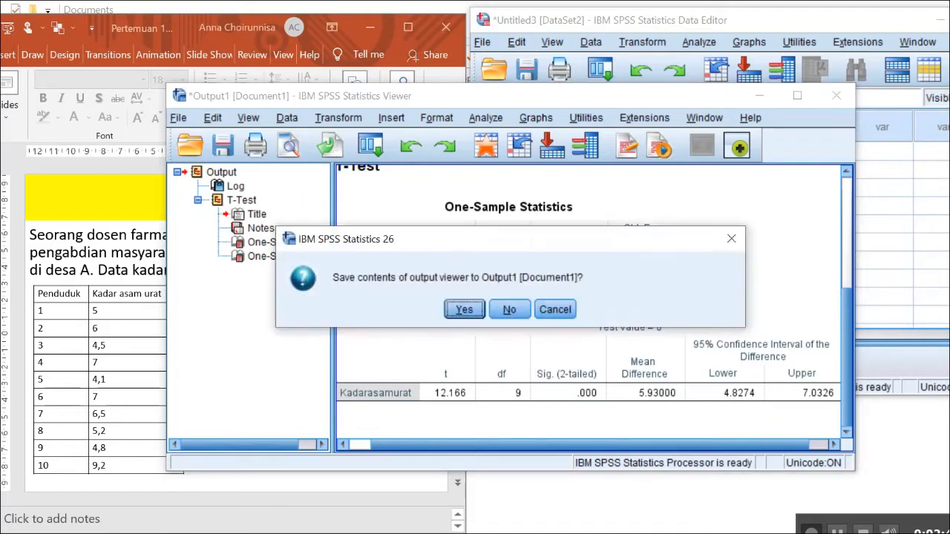
pyautogui.click(509, 309)
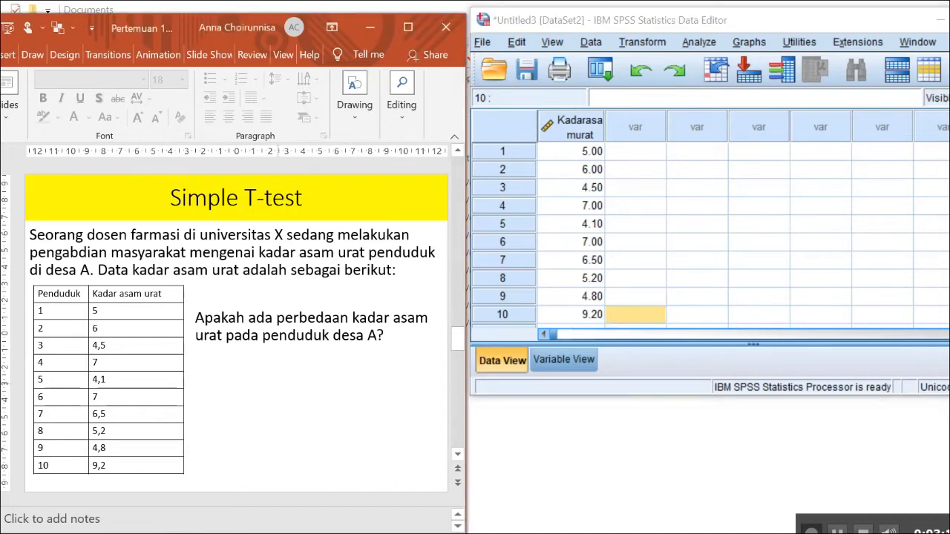
# Advance the presentation to the Paired T-test slide and create a new empty dataset in SPSS
pyautogui.press('pagedown')
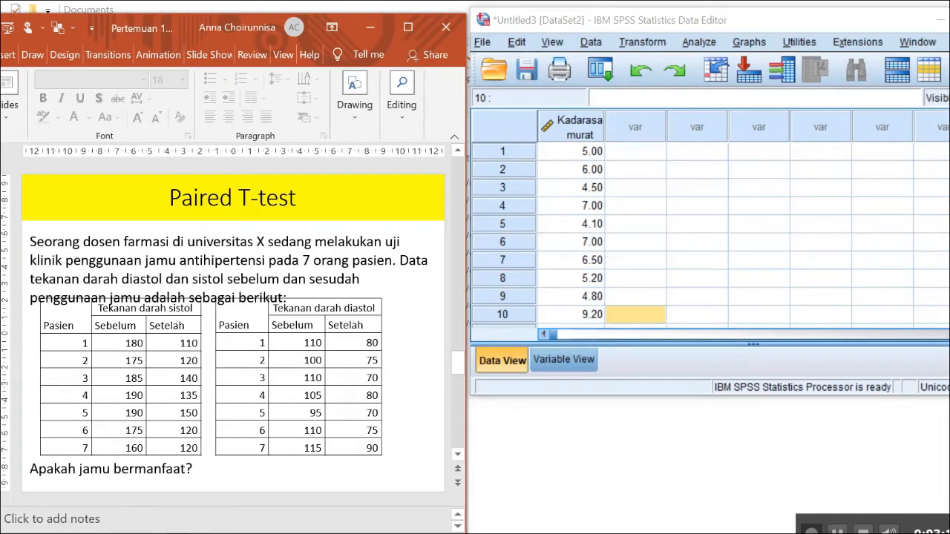
pyautogui.hotkey('alt', 'f')
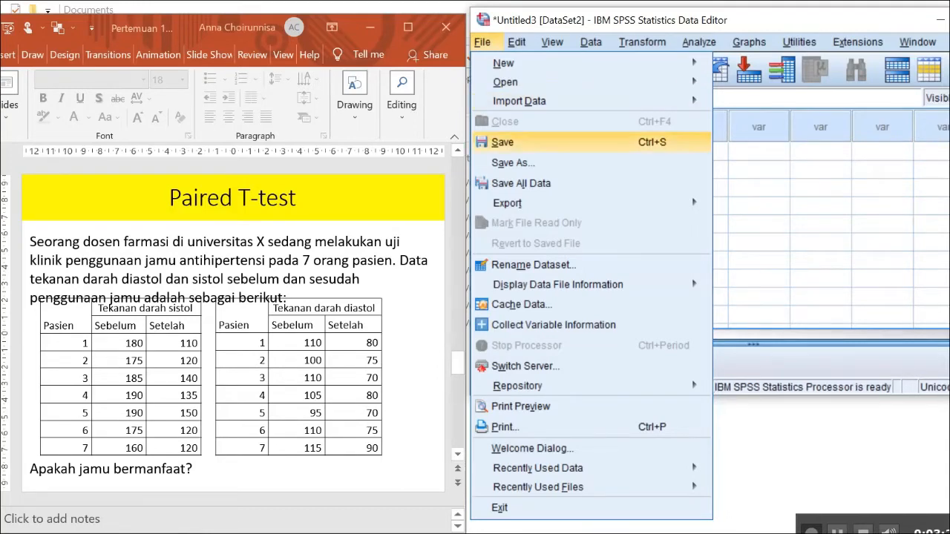
pyautogui.moveTo(505, 63)
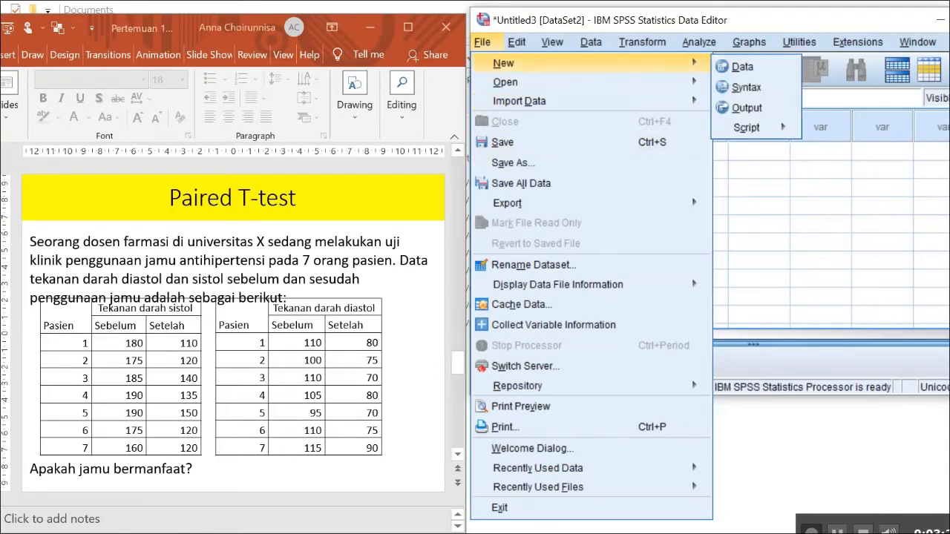
pyautogui.click(742, 66)
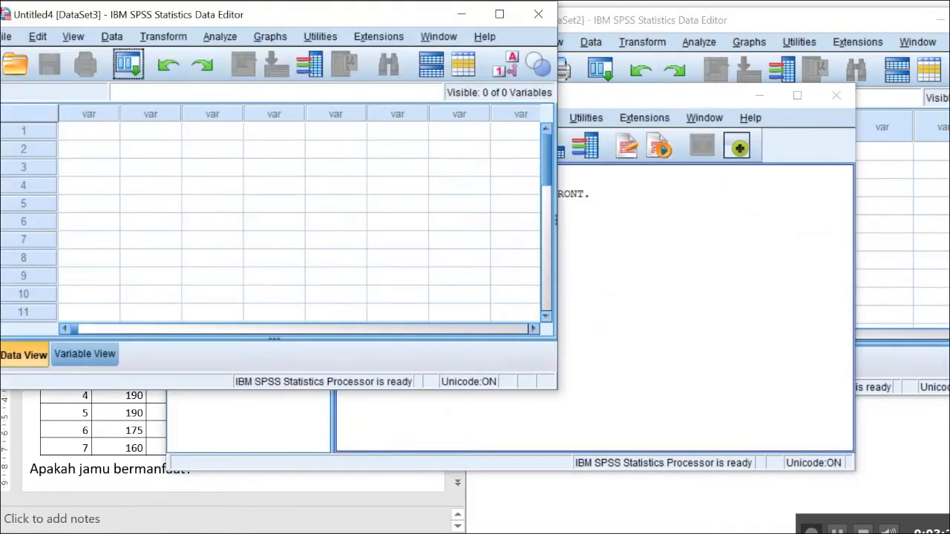
# Close the Untitled3 dataset containing the uric acid data without saving its changes
pyautogui.click(742, 20)
pyautogui.hotkey('alt', 'F4')
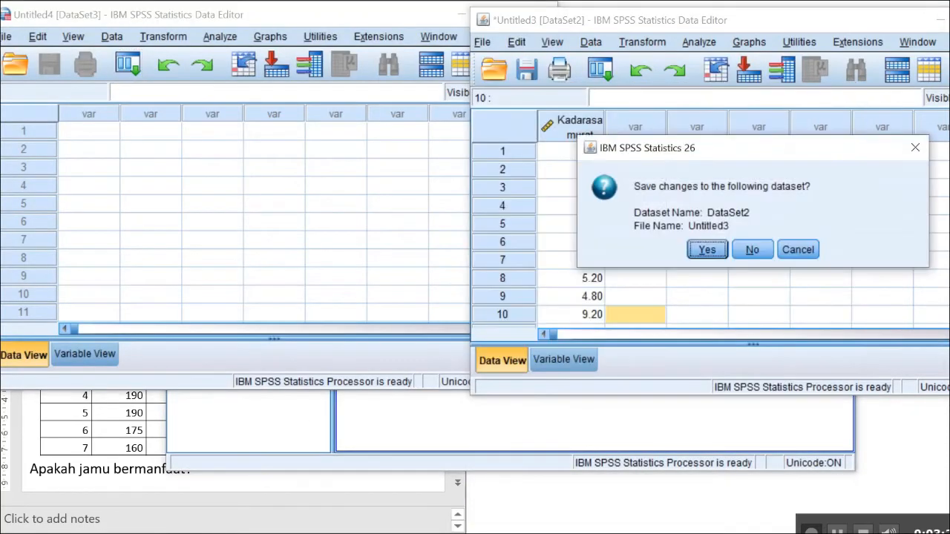
pyautogui.click(754, 249)
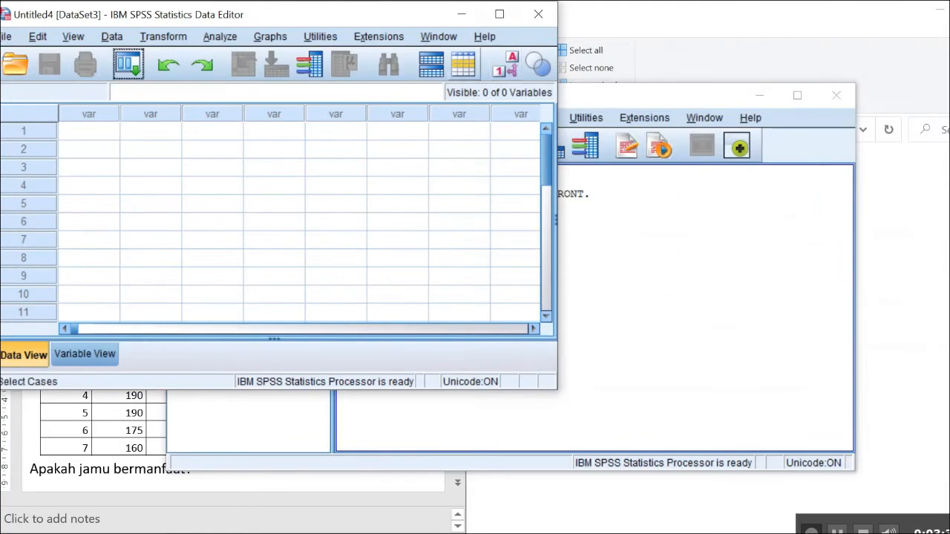
# Minimize the output viewer and place the empty Untitled4 data editor beside the Paired T-test slide
pyautogui.moveTo(510, 1); pyautogui.dragTo(510, 50)
pyautogui.moveTo(446, 60); pyautogui.dragTo(675, 141)
pyautogui.click(758, 95)
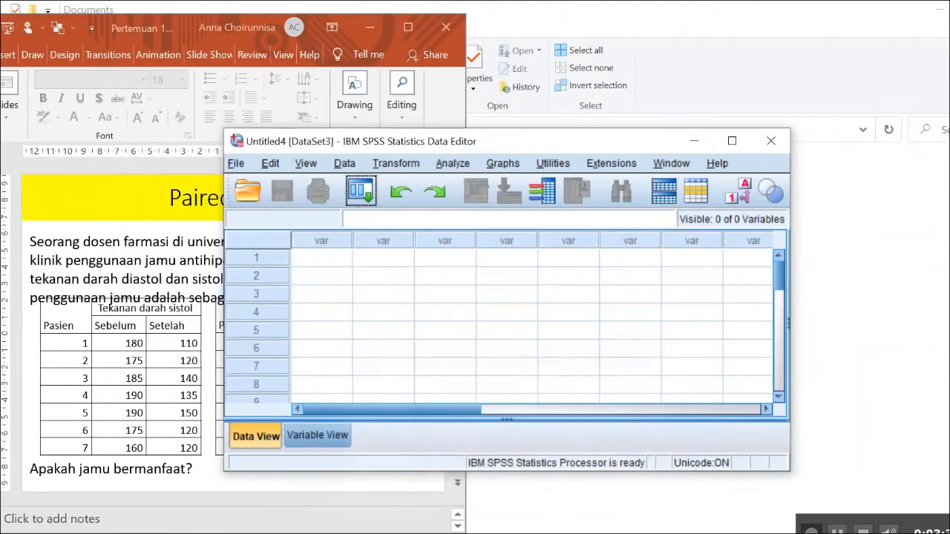
pyautogui.moveTo(607, 143); pyautogui.dragTo(857, 32)
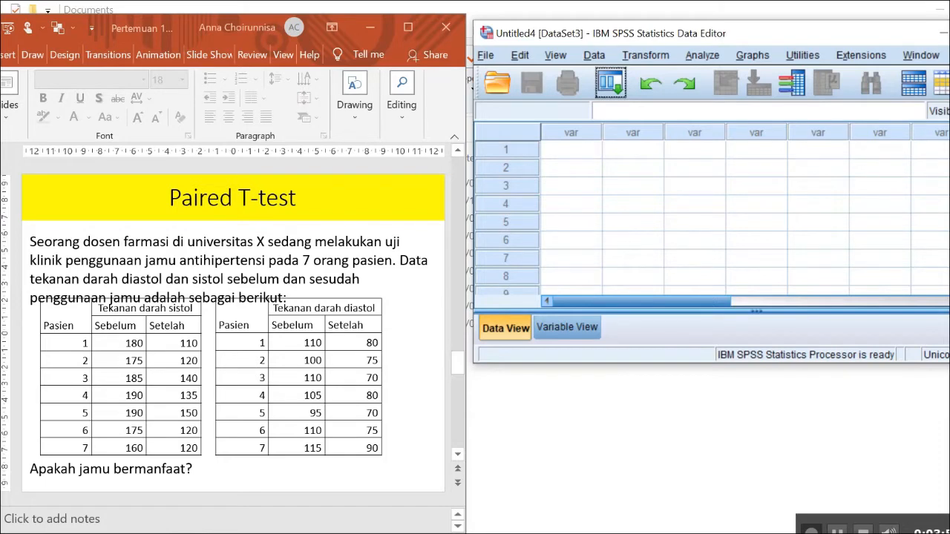
# Define two numeric variables named Sistolsebelum and Sistolsesudah in the first two rows of the variable list
pyautogui.click(567, 327)
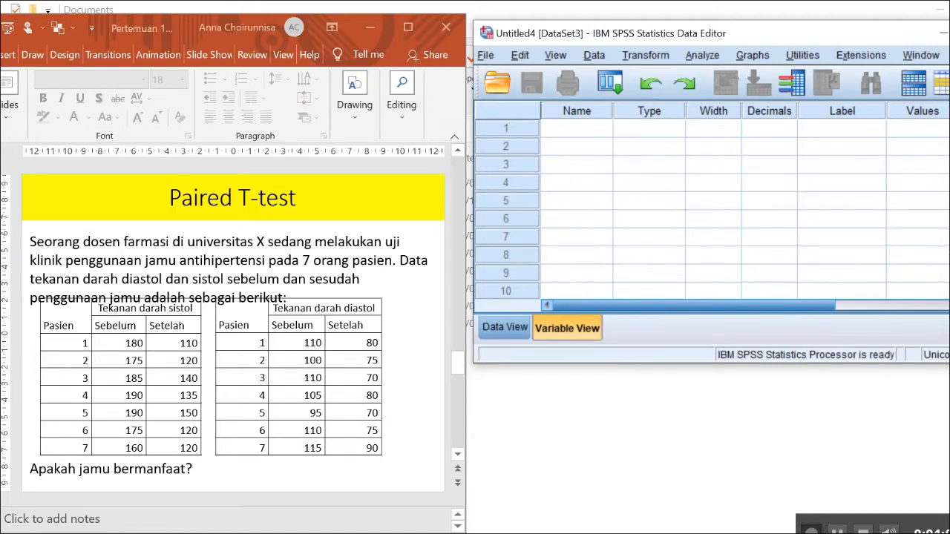
pyautogui.click(576, 128)
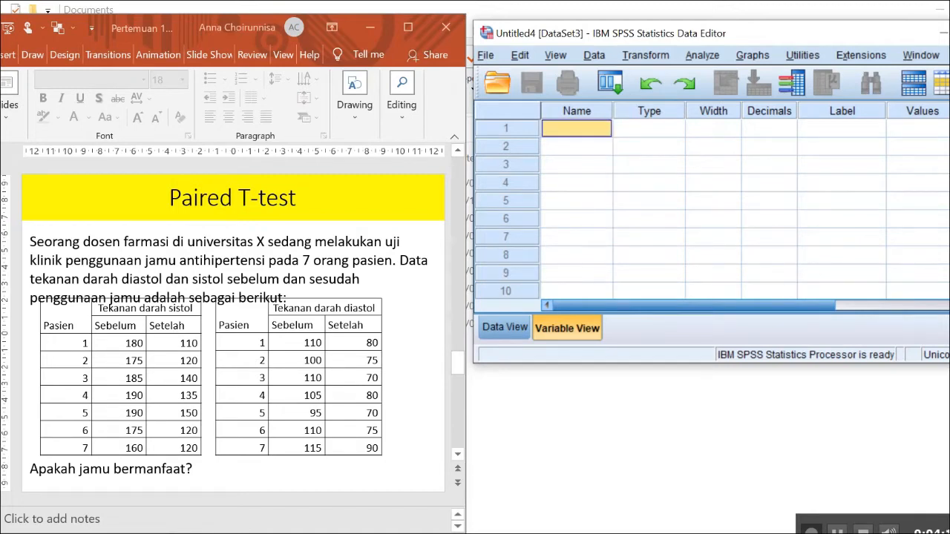
pyautogui.write('Sistolsebelum')
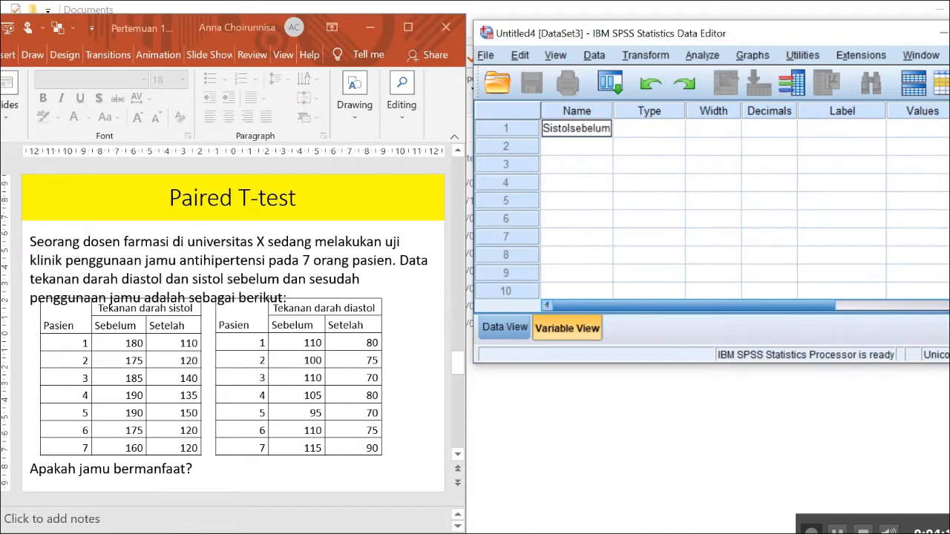
pyautogui.press('Return')
pyautogui.write('Sisi')
pyautogui.press('BackSpace')
pyautogui.write('tols')
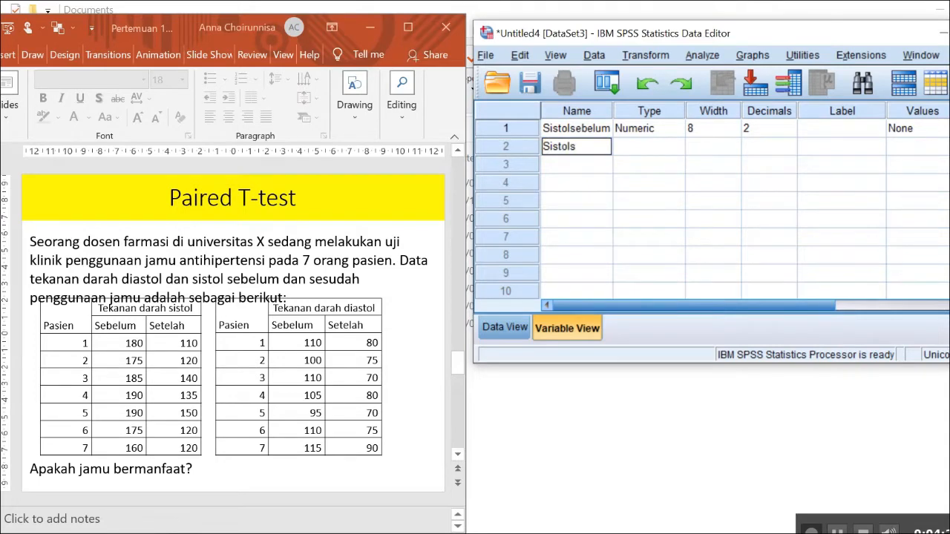
pyautogui.write('esudah')
pyautogui.press('Return')
# Define two more numeric variables named diastolsebelum and diastolsesudah in rows 3 and 4
pyautogui.write('s')
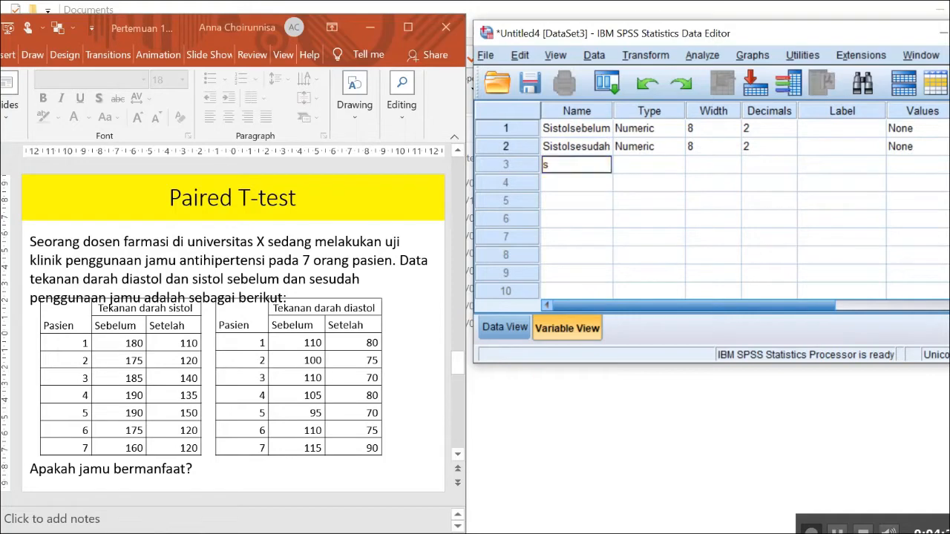
pyautogui.press('BackSpace')
pyautogui.write('dias')
pyautogui.write('t')
pyautogui.write('olsebelu')
pyautogui.write('m')
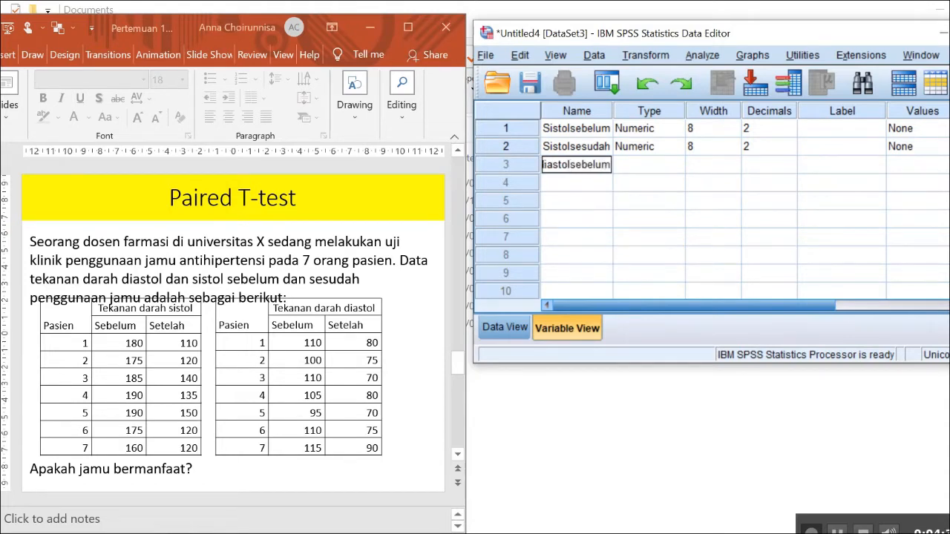
pyautogui.press('Return')
pyautogui.write('diast')
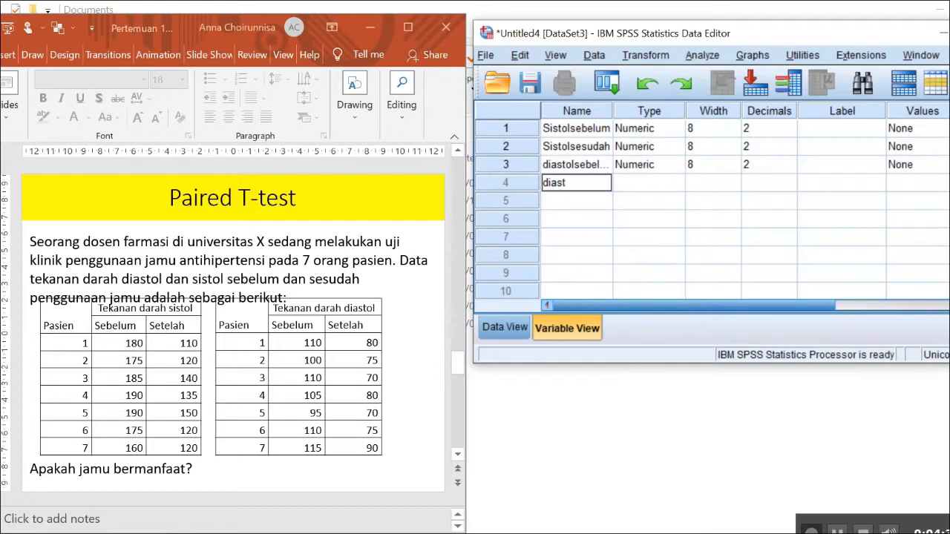
pyautogui.write('olsesu')
pyautogui.write('dah')
pyautogui.press('Return')
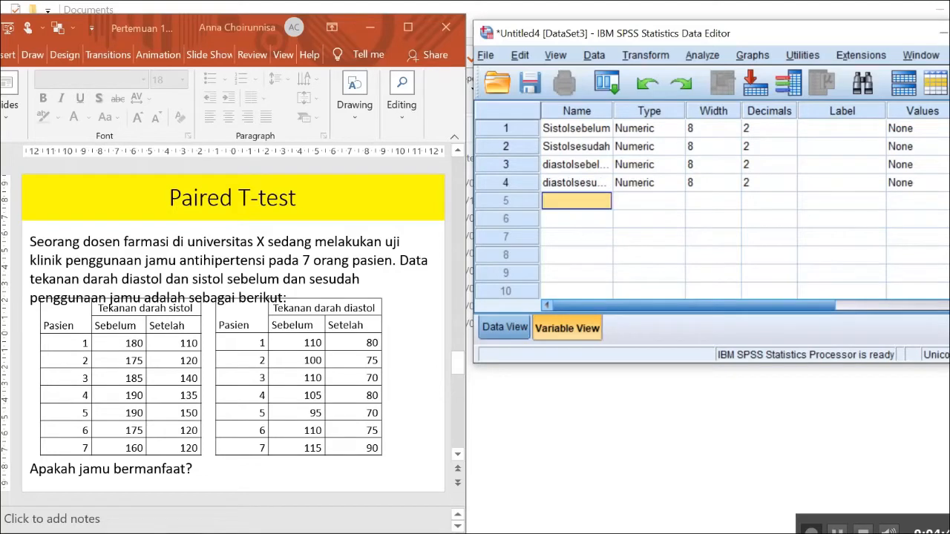
# Fill the Sistolsebelum data column for the seven patients with 180, 175, 185, 190, 190, 175 and 160
pyautogui.hotkey('ctrl', 't')
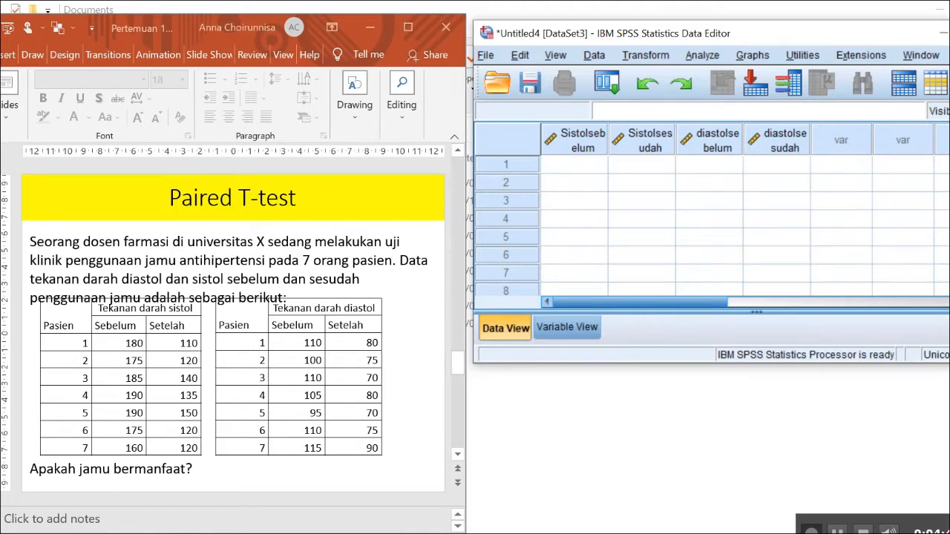
pyautogui.click(574, 164)
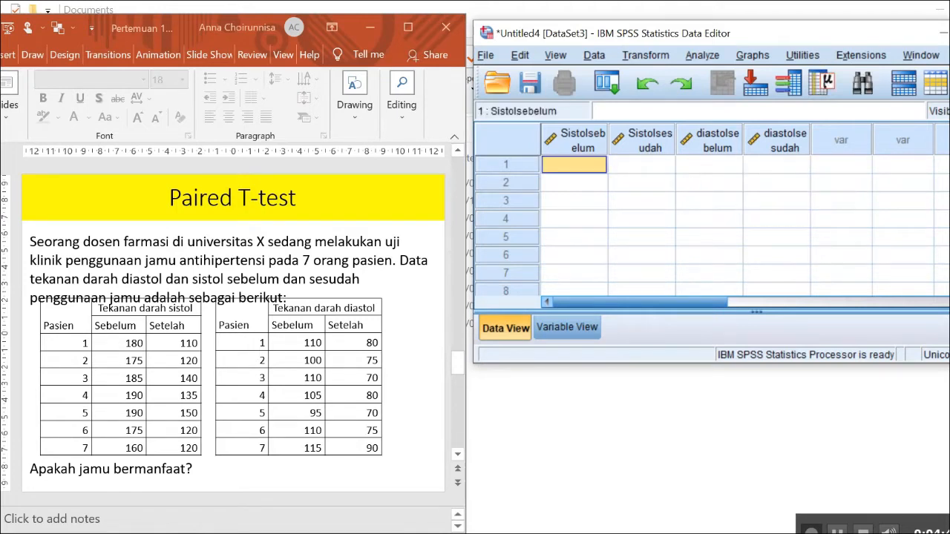
pyautogui.write('180')
pyautogui.press('Return')
pyautogui.write('175')
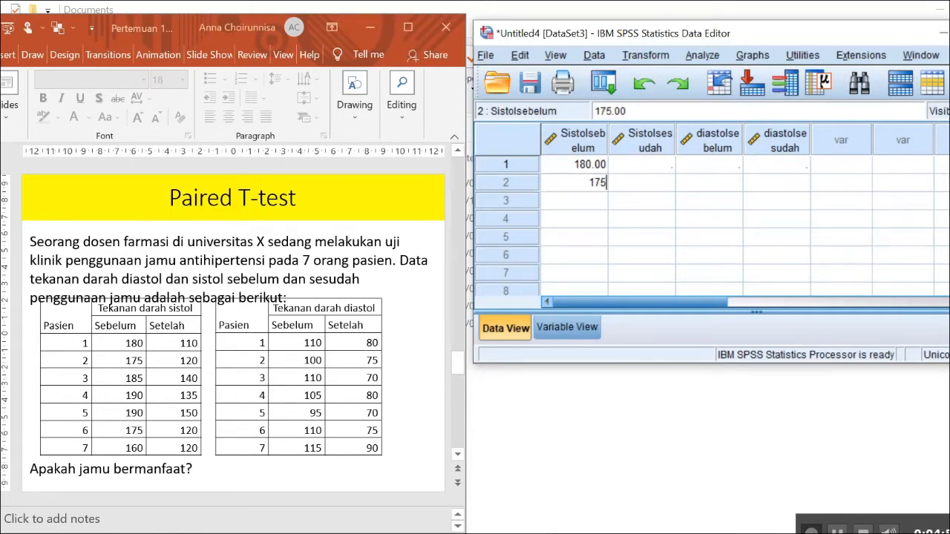
pyautogui.press('Return')
pyautogui.write('185')
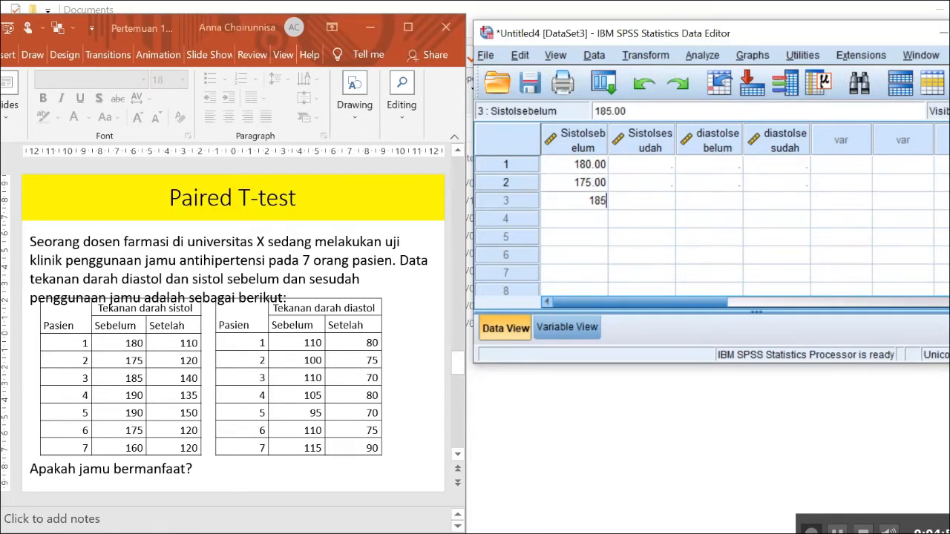
pyautogui.press('Return')
pyautogui.write('190')
pyautogui.press('Return')
pyautogui.write('190')
pyautogui.press('Return')
pyautogui.write('175')
pyautogui.press('Return')
pyautogui.write('160')
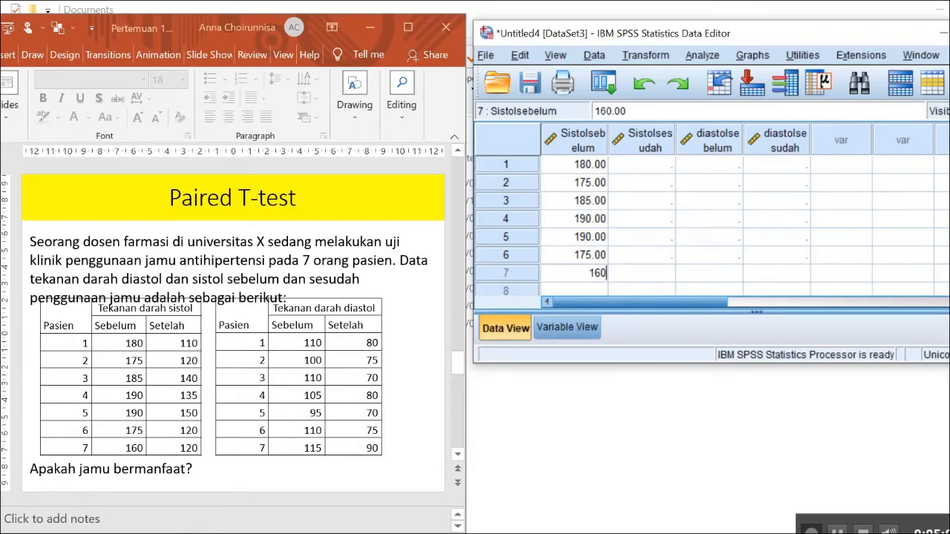
# Fill the Sistolsesudah column for the seven patients with 110, 120, 140, 135, 150, 120 and 120
pyautogui.click(642, 164)
pyautogui.write('110')
pyautogui.press('Return')
pyautogui.write('120')
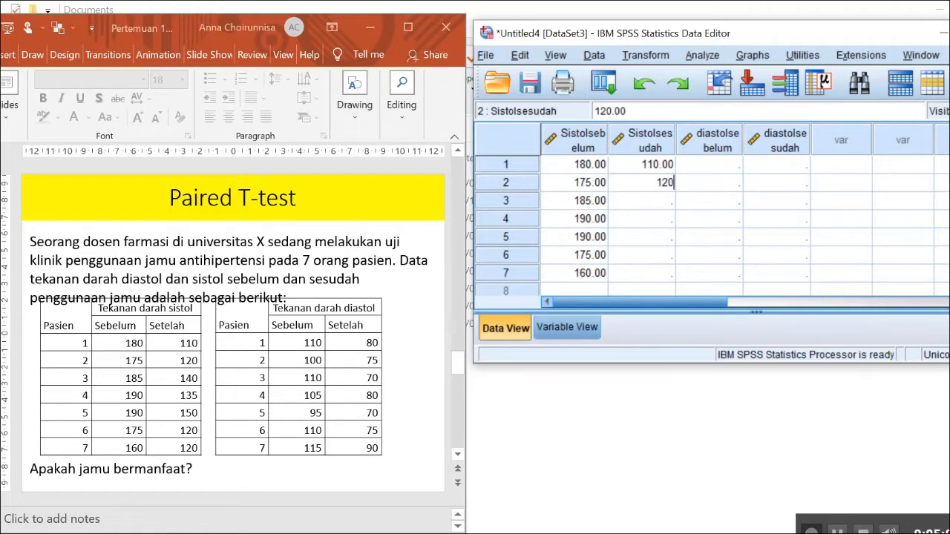
pyautogui.press('Return')
pyautogui.write('140')
pyautogui.press('Return')
pyautogui.write('135')
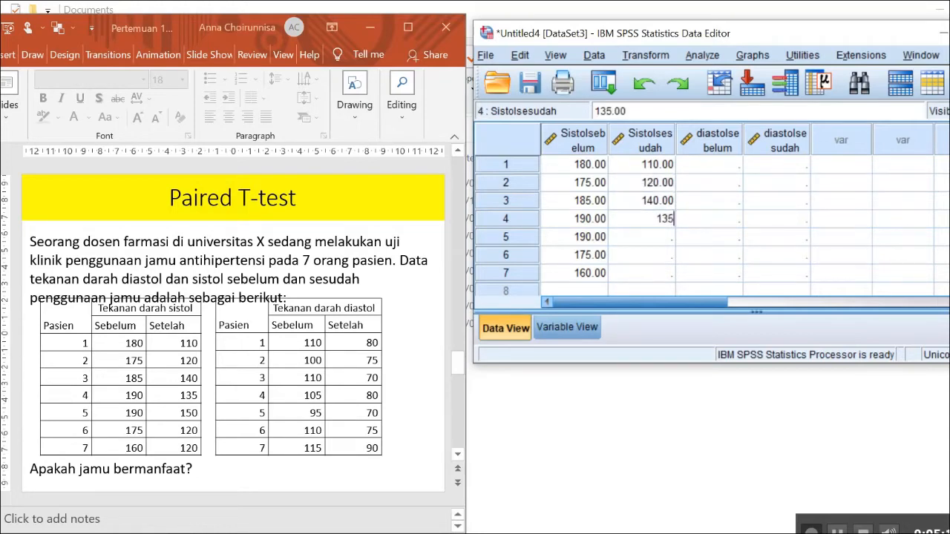
pyautogui.press('Return')
pyautogui.write('150')
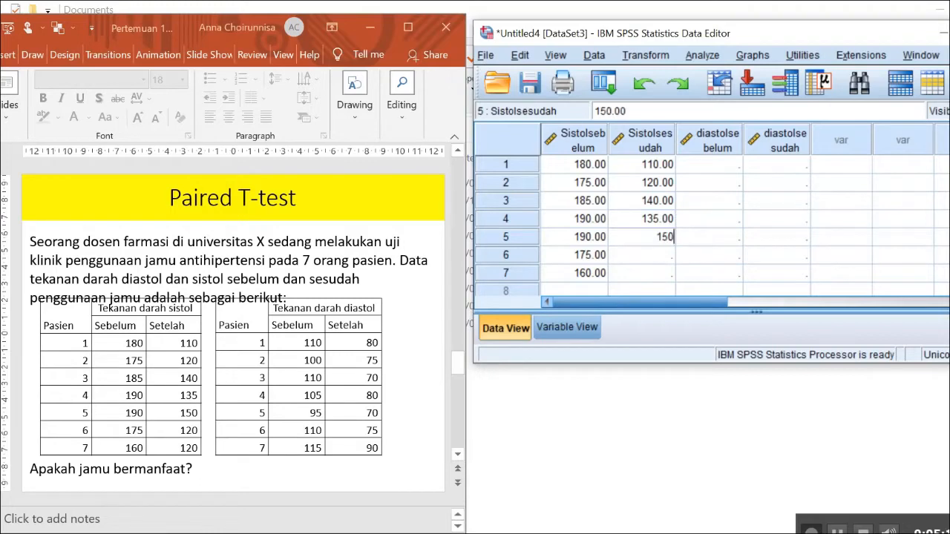
pyautogui.press('Return')
pyautogui.write('120')
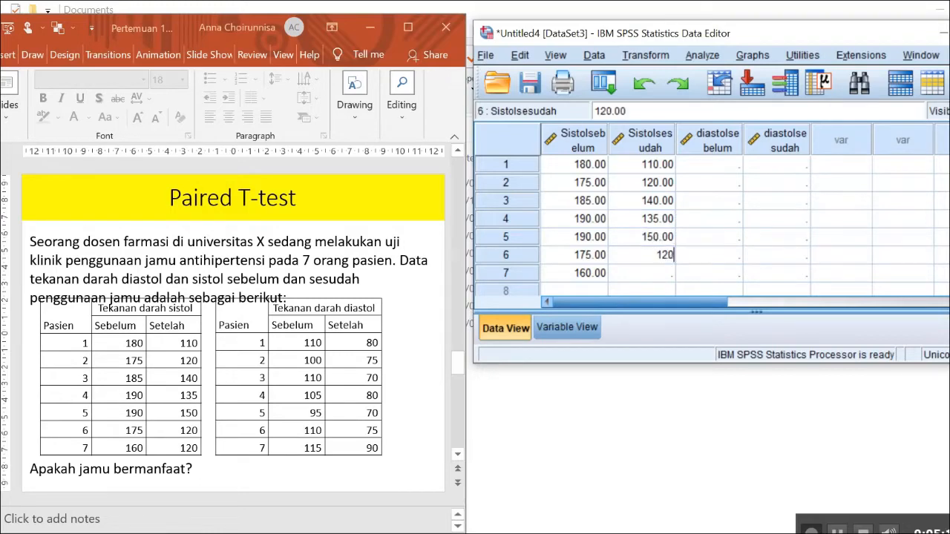
pyautogui.press('Return')
pyautogui.write('120')
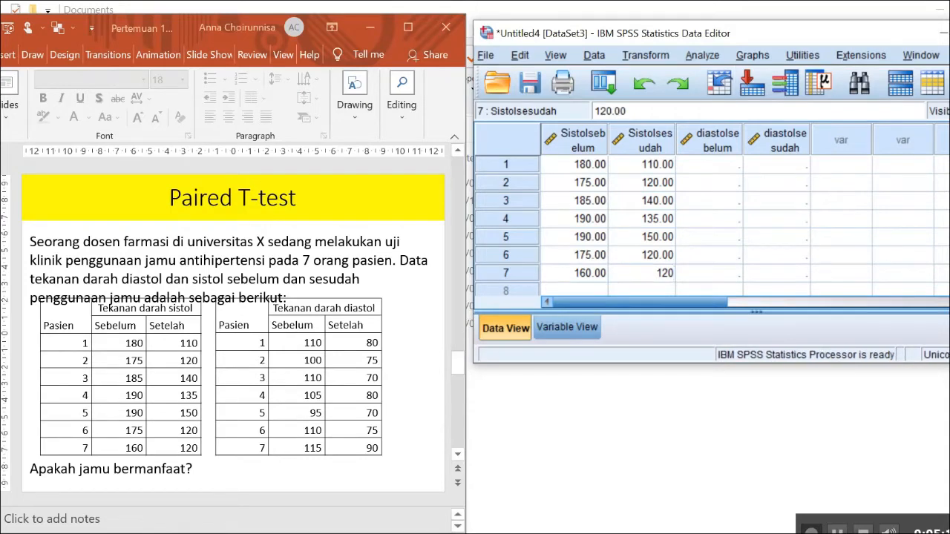
# Fill the diastolsebelum column for the seven patients with 110, 100, 110, 105, 95, 110 and 115
pyautogui.click(709, 164)
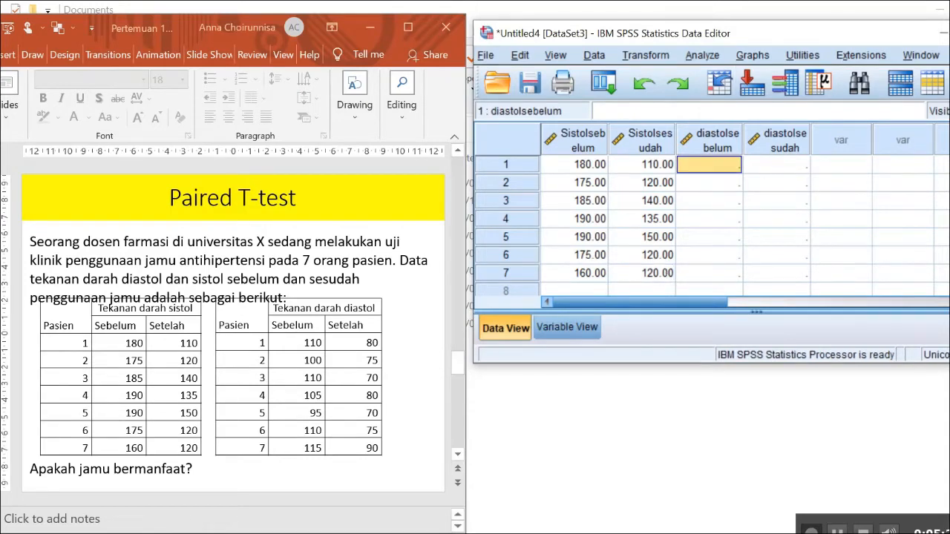
pyautogui.write('110')
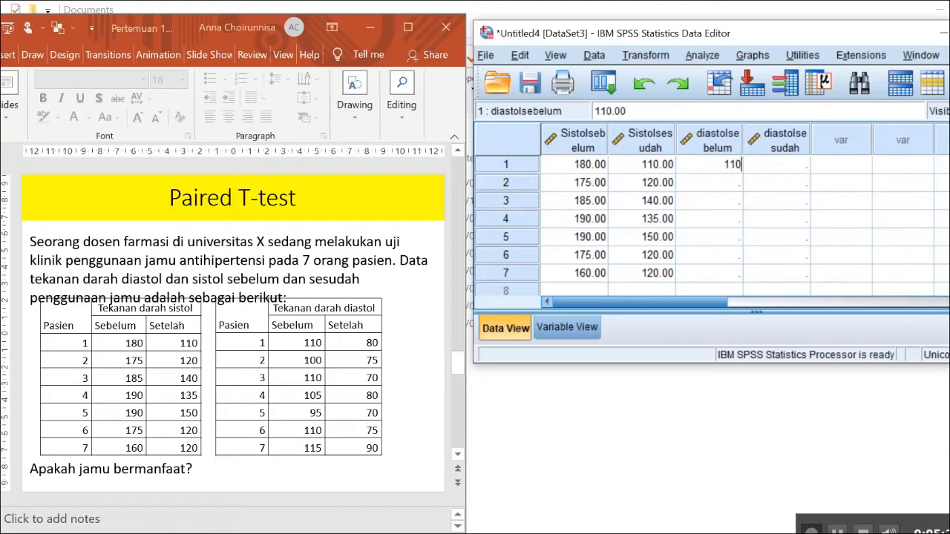
pyautogui.press('Return')
pyautogui.write('100')
pyautogui.press('Return')
pyautogui.write('110')
pyautogui.press('Return')
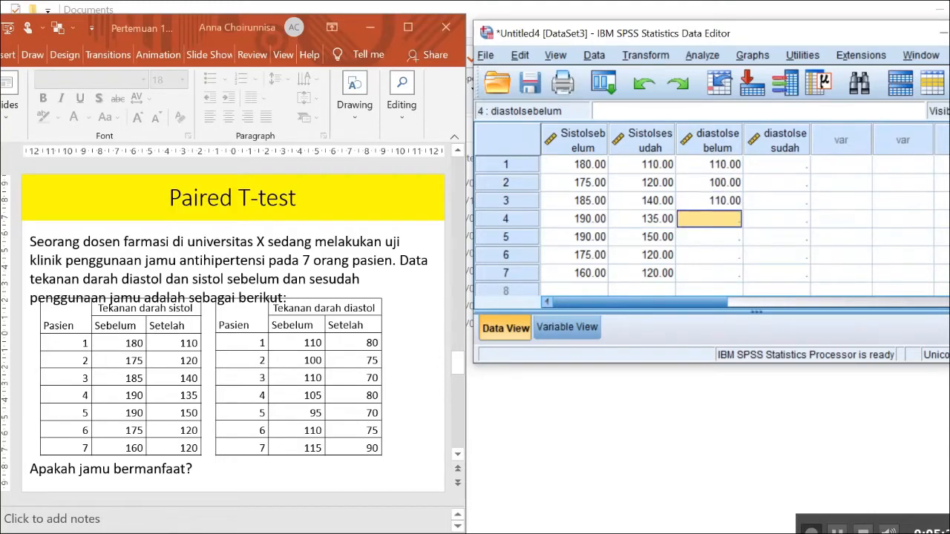
pyautogui.write('105')
pyautogui.press('Return')
pyautogui.write('95')
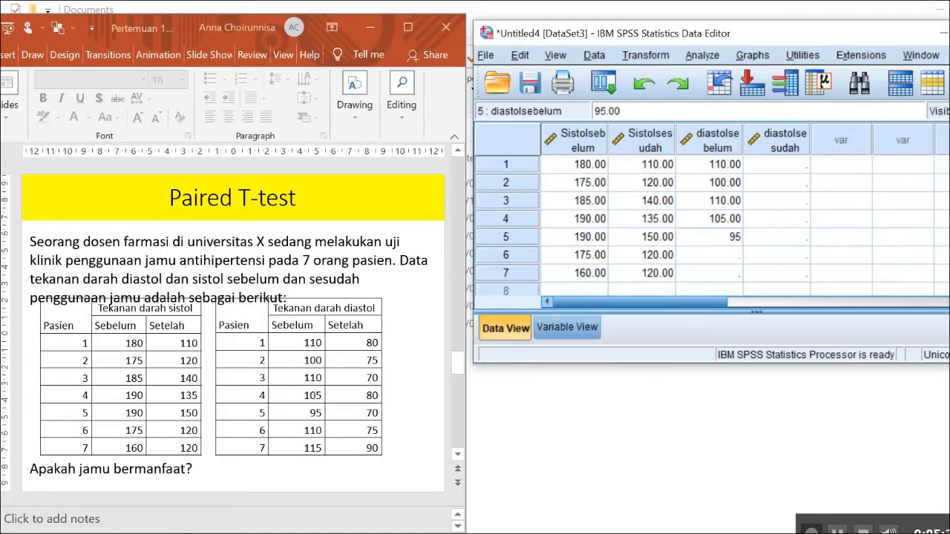
pyautogui.press('Return')
pyautogui.write('110')
pyautogui.press('Return')
pyautogui.write('115')
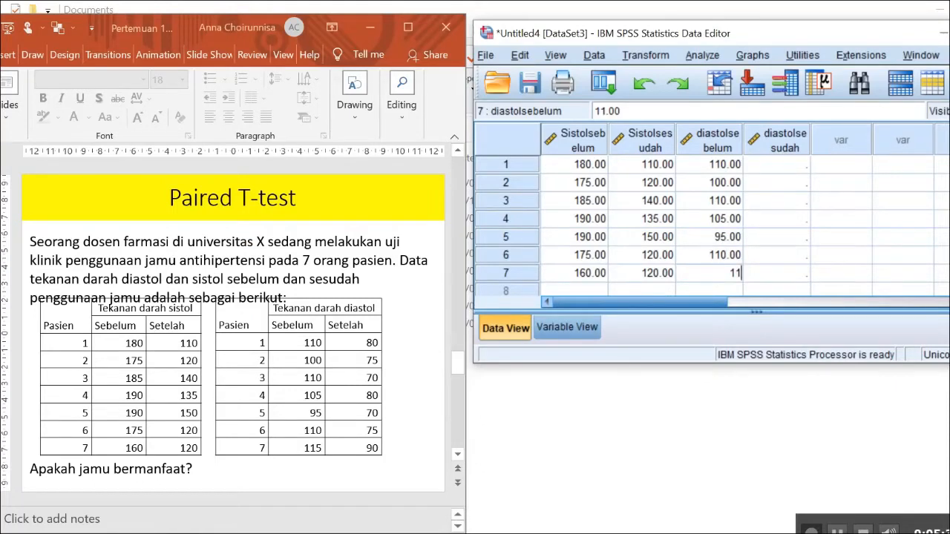
# Fill the diastolsesudah column for the seven patients with 80, 75, 70, 80, 70, 75 and 90
pyautogui.press('Tab')
pyautogui.press('Up')
pyautogui.press('Up')
pyautogui.press('Up')
pyautogui.press('Up')
pyautogui.press('Up')
pyautogui.press('Up')
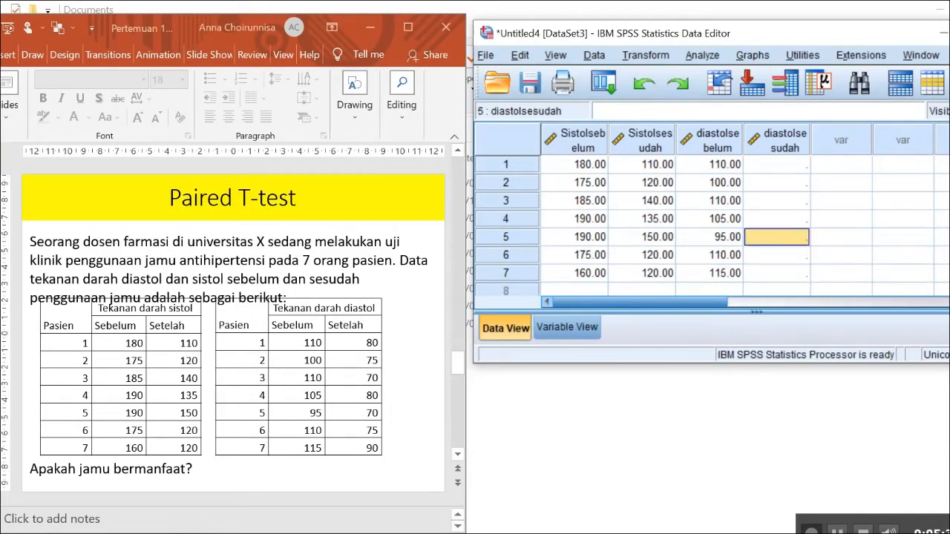
pyautogui.write('80')
pyautogui.press('Return')
pyautogui.write('75')
pyautogui.press('Return')
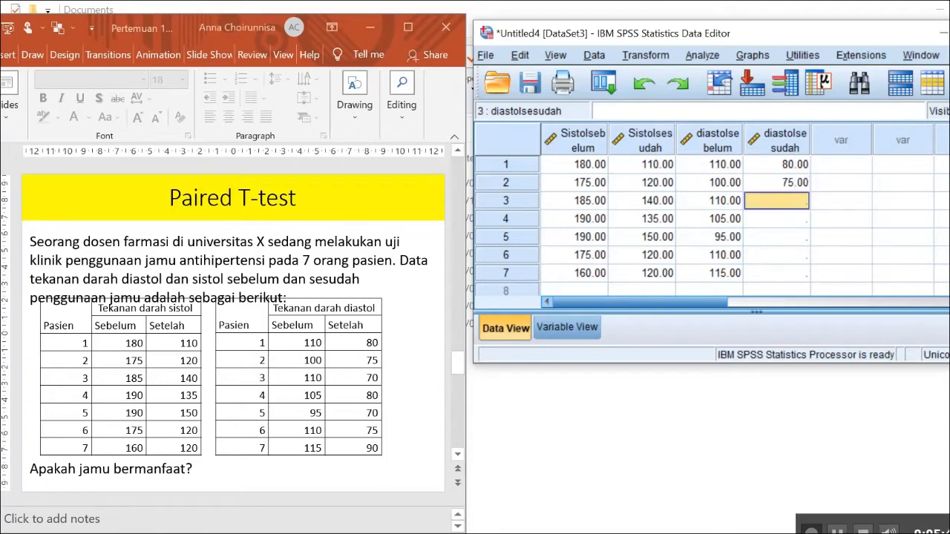
pyautogui.write('70')
pyautogui.press('Return')
pyautogui.write('80')
pyautogui.press('Return')
pyautogui.write('70')
pyautogui.press('Return')
pyautogui.write('75')
pyautogui.press('Return')
pyautogui.write('90')
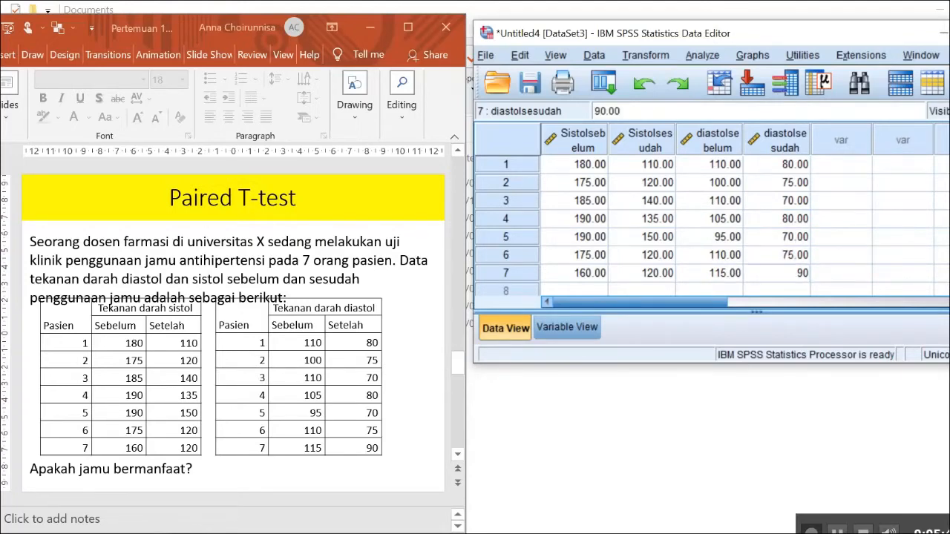
pyautogui.click(709, 182)
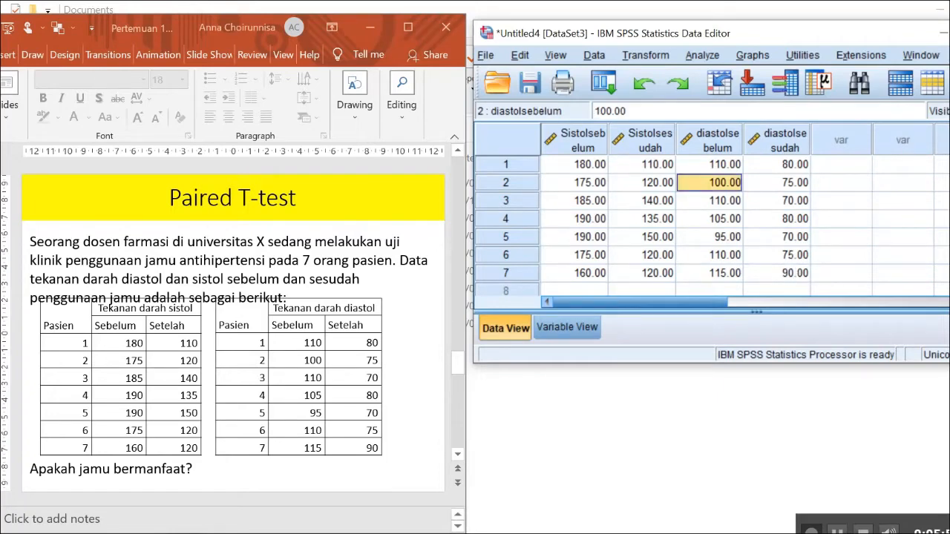
# Start a Paired-Samples T Test and set Sistolsebelum and Sistolsesudah as the first pair
pyautogui.hotkey('alt', 'a')
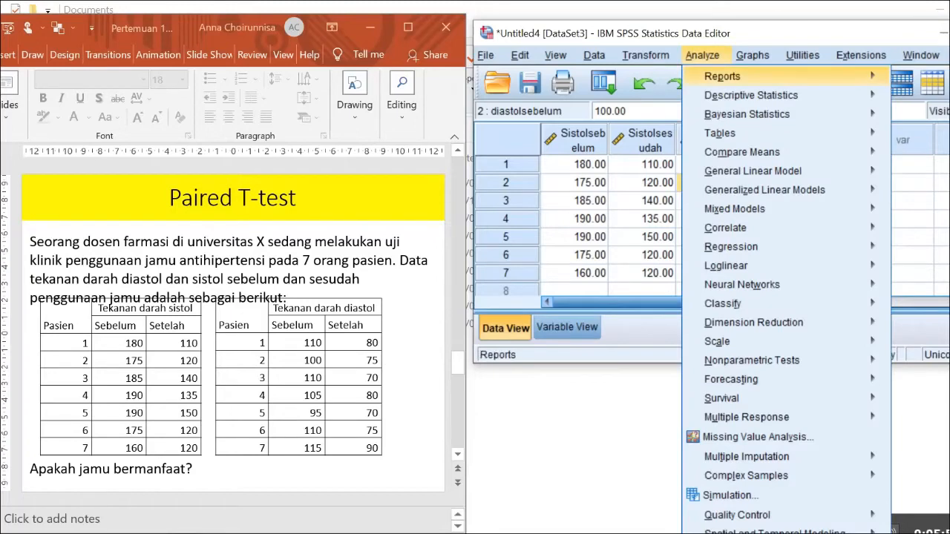
pyautogui.press('Down')
pyautogui.press('Down')
pyautogui.press('Down')
pyautogui.press('Down')
pyautogui.press('Right')
pyautogui.press('Down')
pyautogui.press('Down')
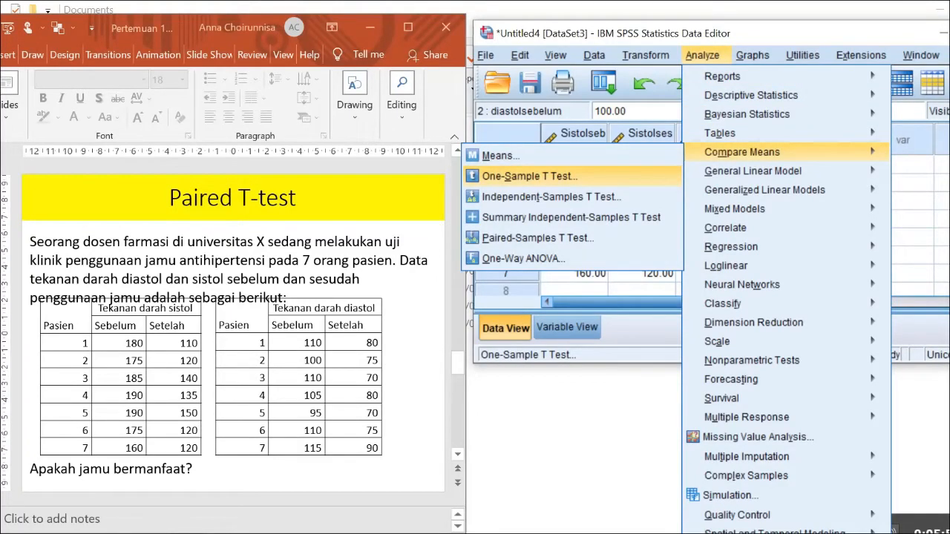
pyautogui.press('Down')
pyautogui.press('Down')
pyautogui.press('Down')
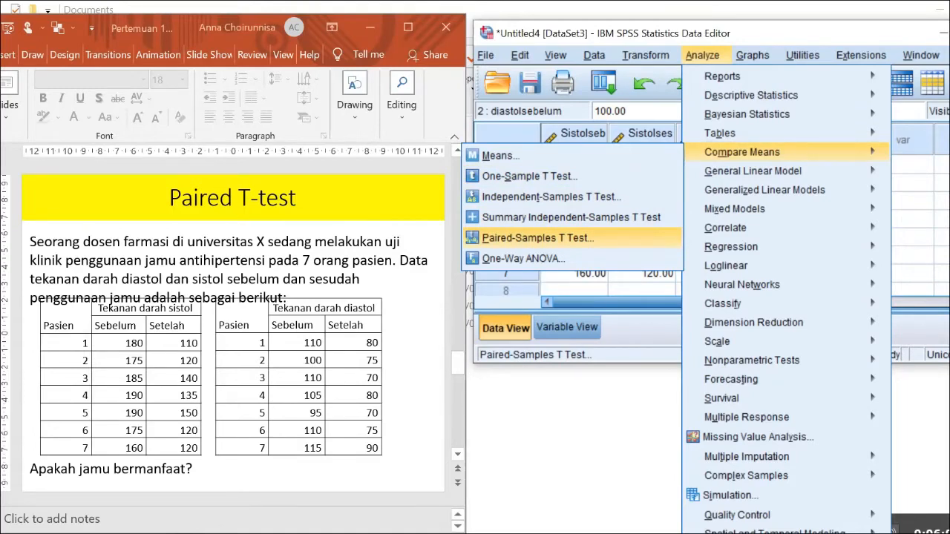
pyautogui.press('Return')
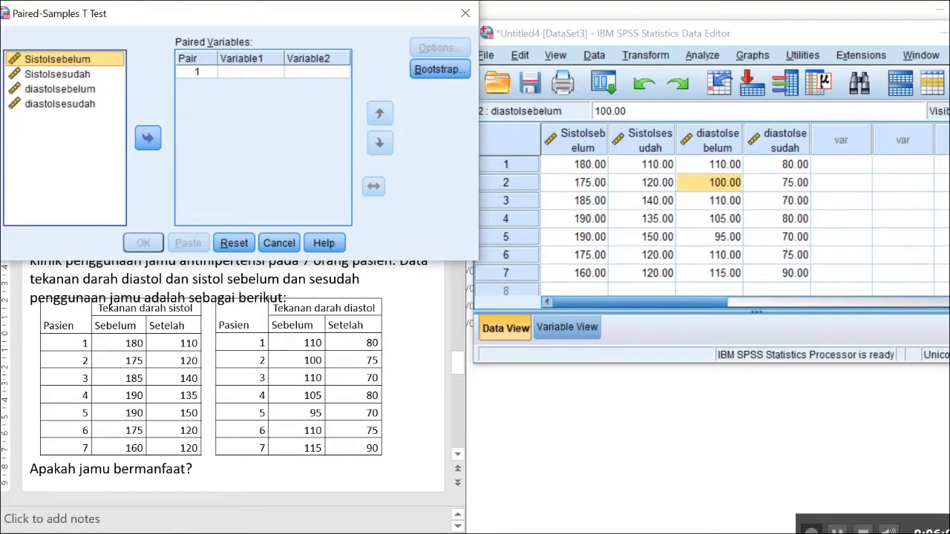
pyautogui.click(147, 138)
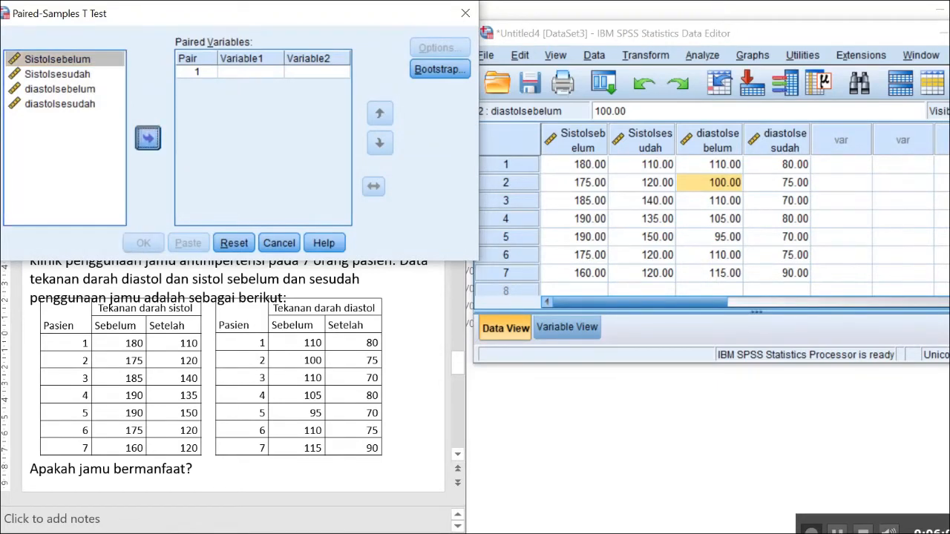
pyautogui.click(57, 73)
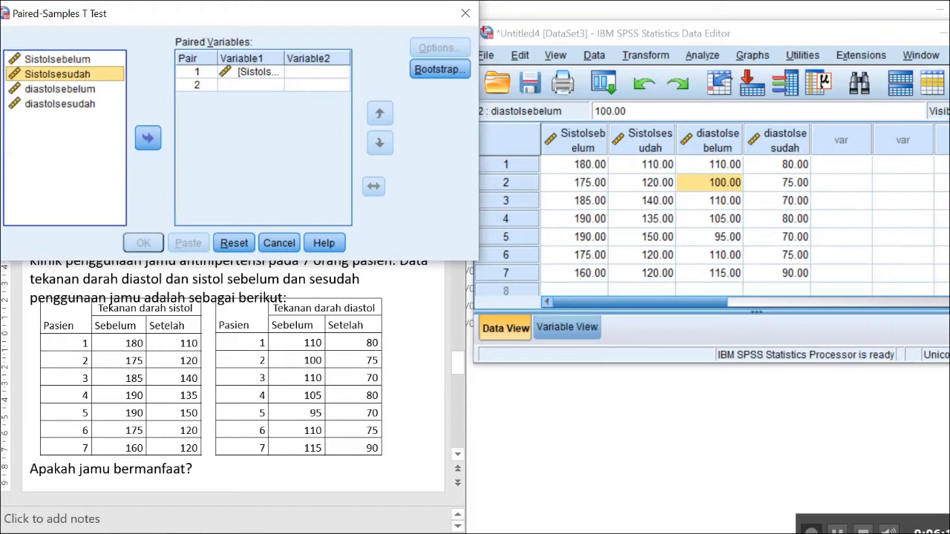
pyautogui.click(148, 138)
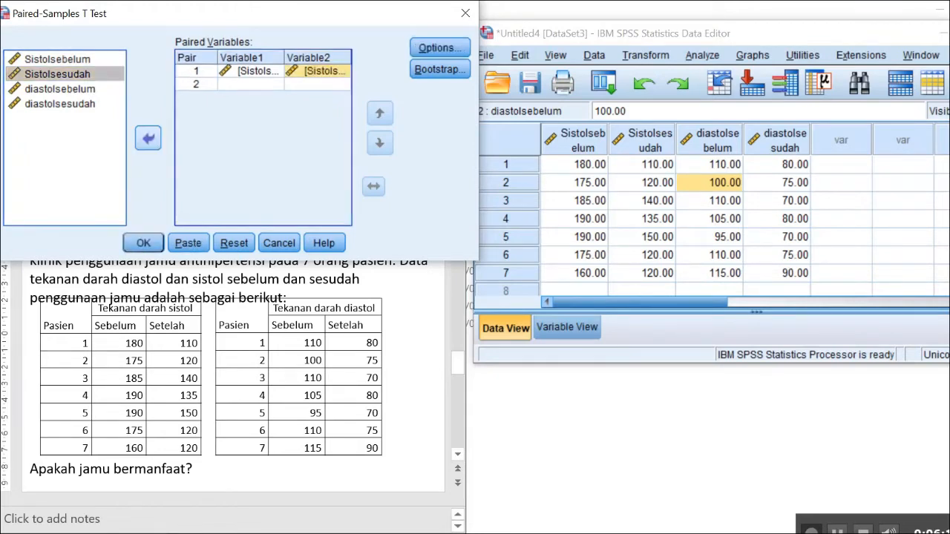
# Set diastolsebelum and diastolsesudah as the second pair of the Paired-Samples T Test
pyautogui.click(60, 88)
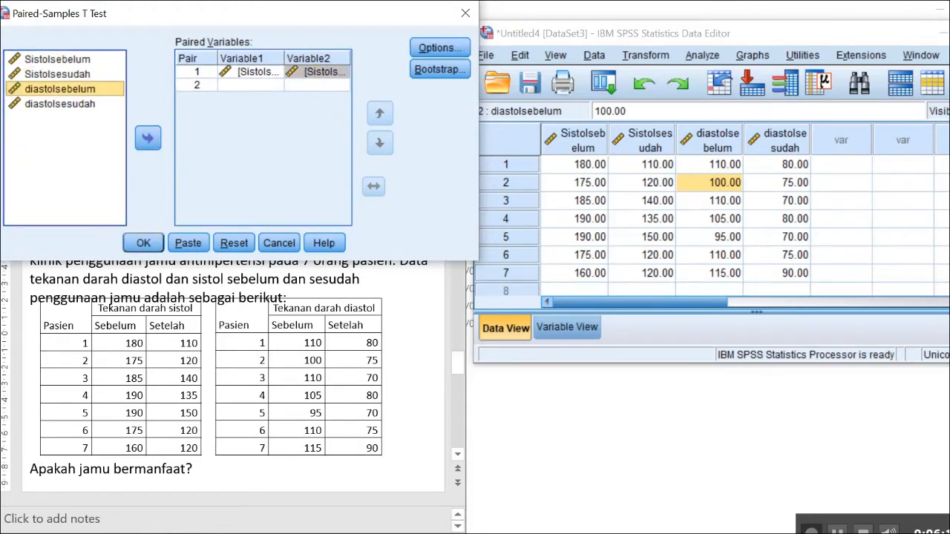
pyautogui.click(147, 137)
pyautogui.click(60, 104)
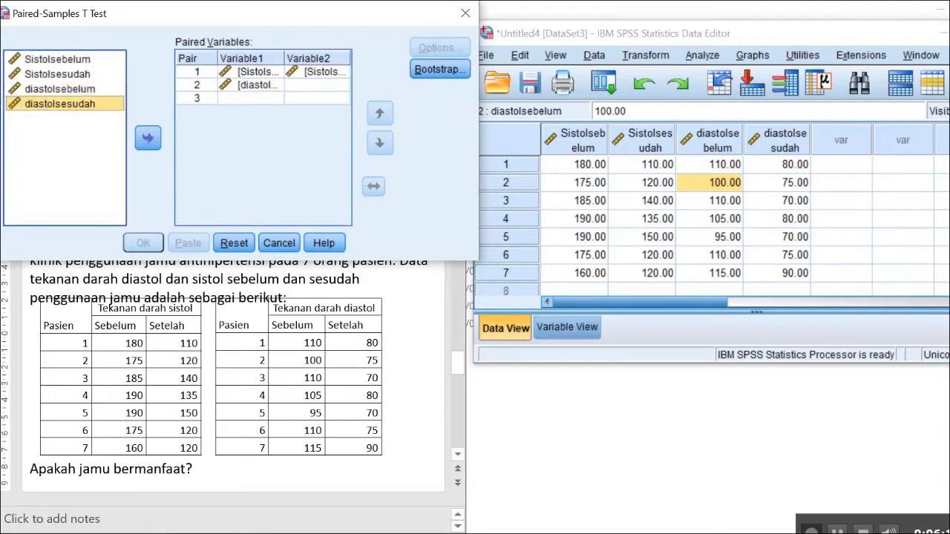
pyautogui.click(148, 138)
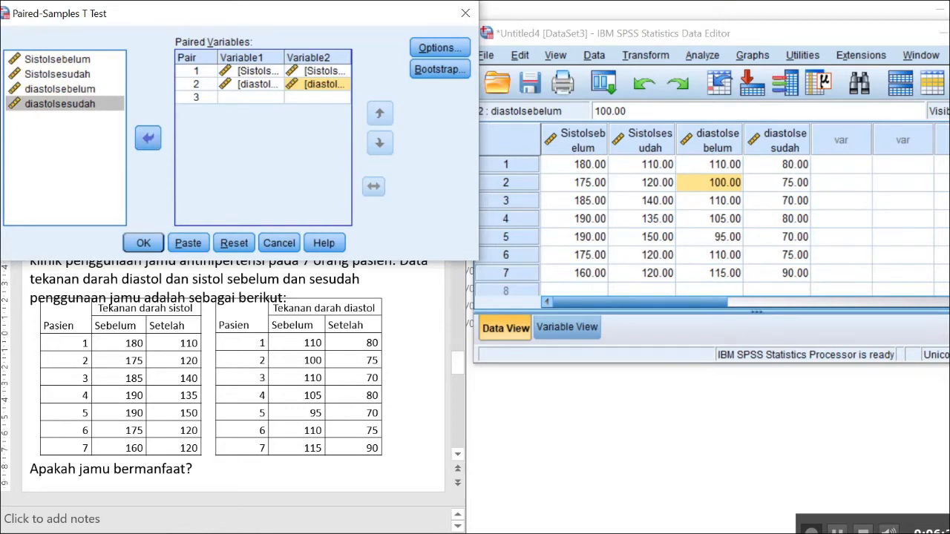
# Accept the 95% confidence interval with cases excluded analysis by analysis, and run the paired t-test
pyautogui.click(440, 47)
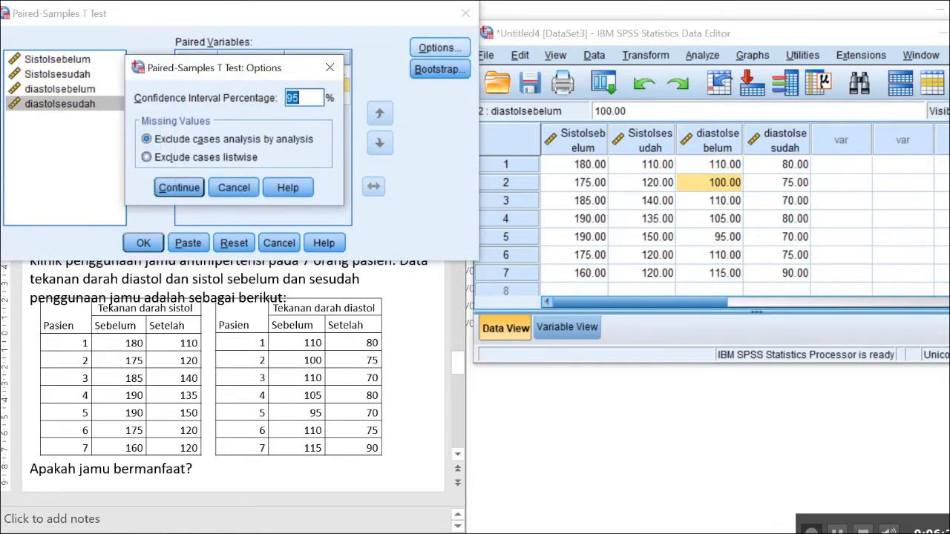
pyautogui.click(179, 187)
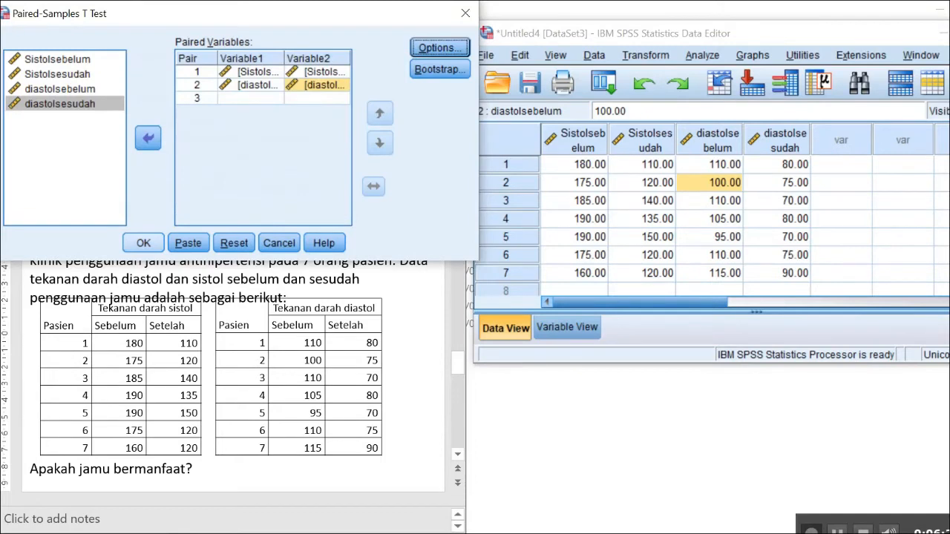
pyautogui.click(144, 242)
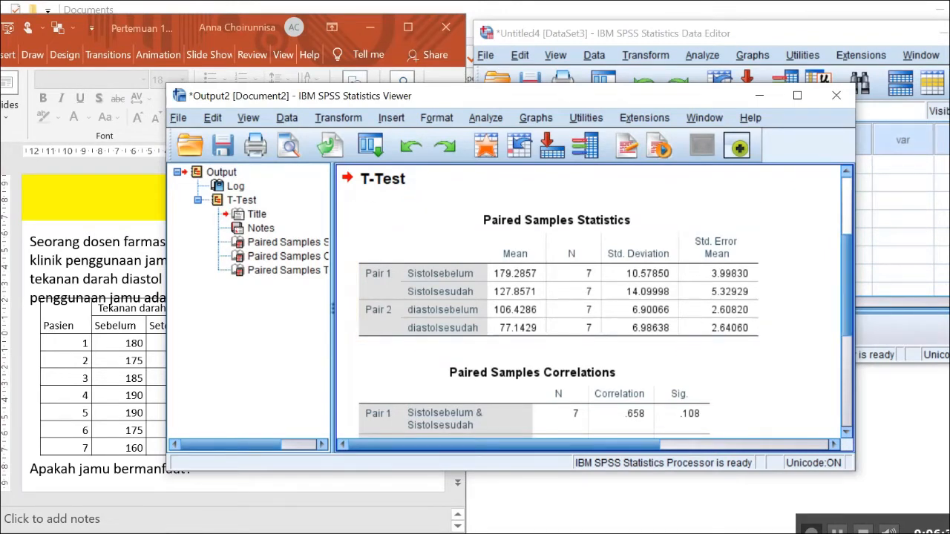
# Examine the paired statistics, correlations and Paired Samples Test tables, including the mean differences, confidence intervals and two-tailed significance for both pairs
pyautogui.scroll(-3, 593, 302)
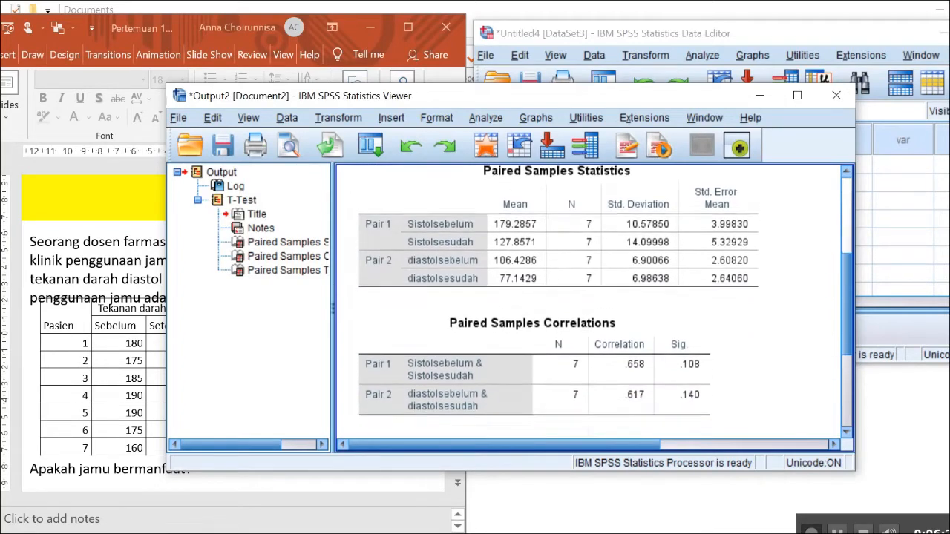
pyautogui.scroll(-2, 594, 302)
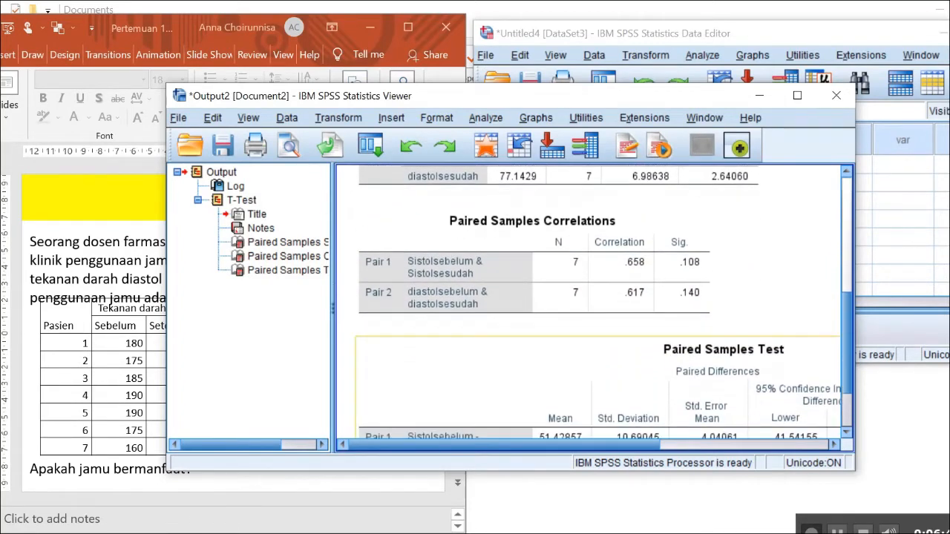
pyautogui.scroll(-1, 594, 302)
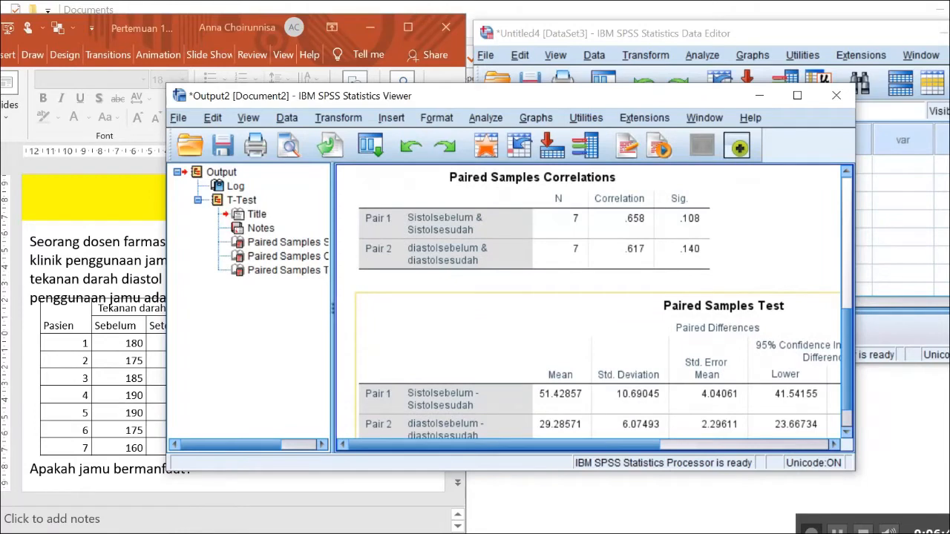
pyautogui.scroll(-1, 593, 302)
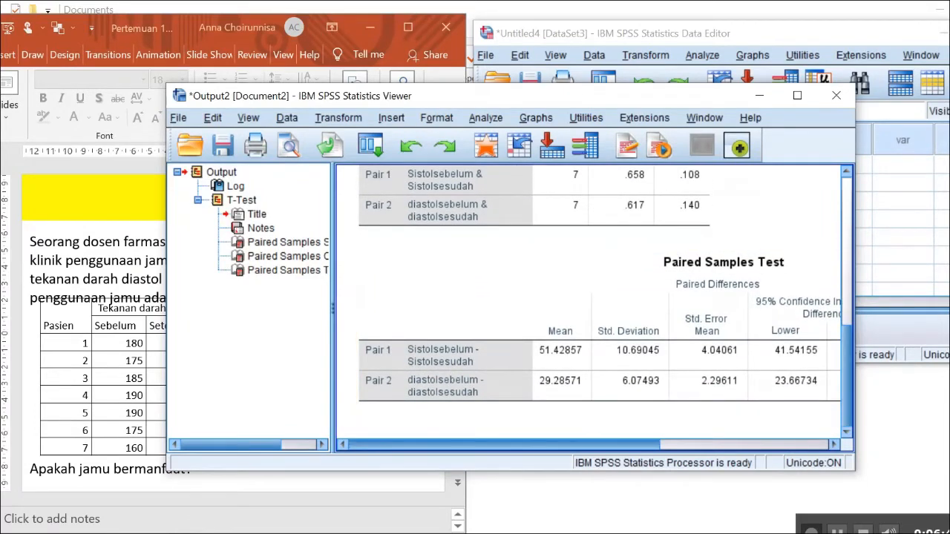
pyautogui.hscroll(3, 588, 302)
pyautogui.hscroll(6, 588, 302)
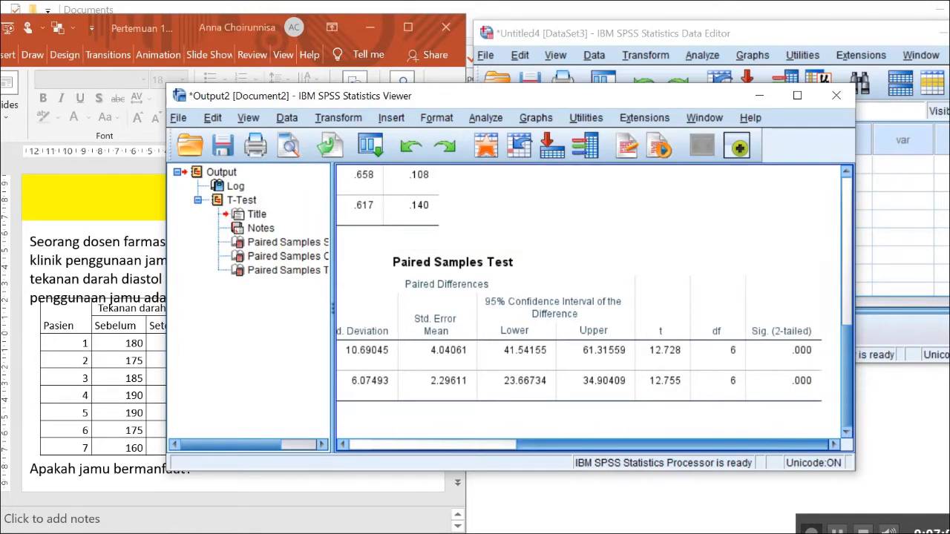
pyautogui.hscroll(-5, 590, 297)
pyautogui.click(594, 326)
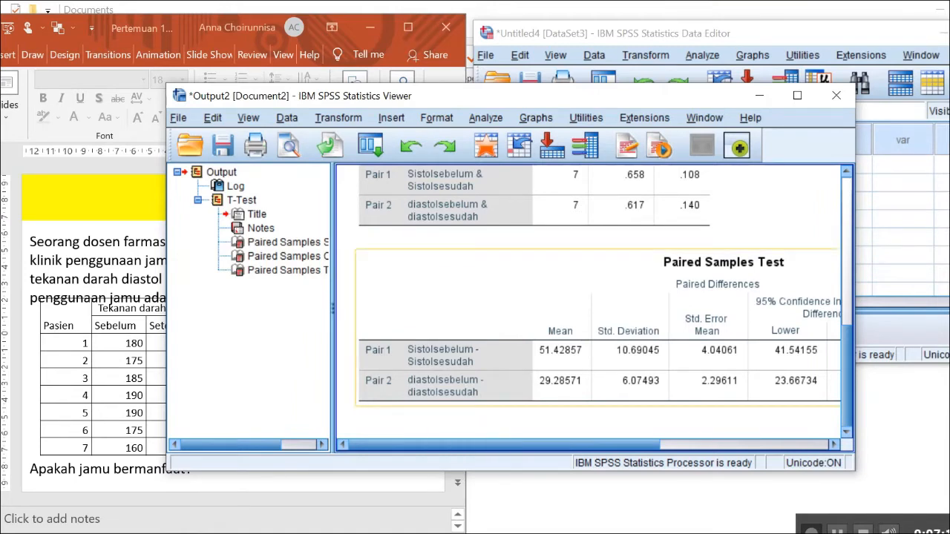
pyautogui.hscroll(5, 591, 297)
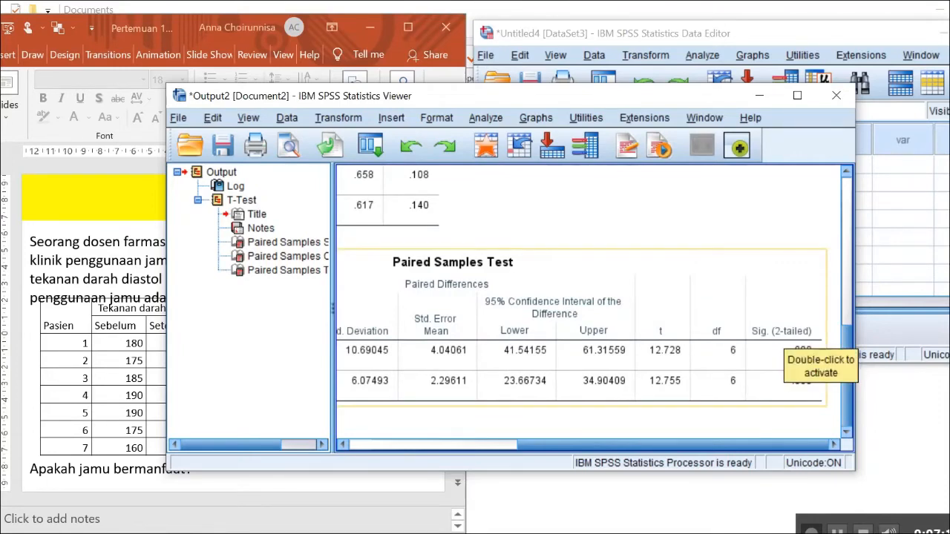
# Close the t-test output without saving it and advance the presentation to the Independent T-test slide
pyautogui.click(836, 95)
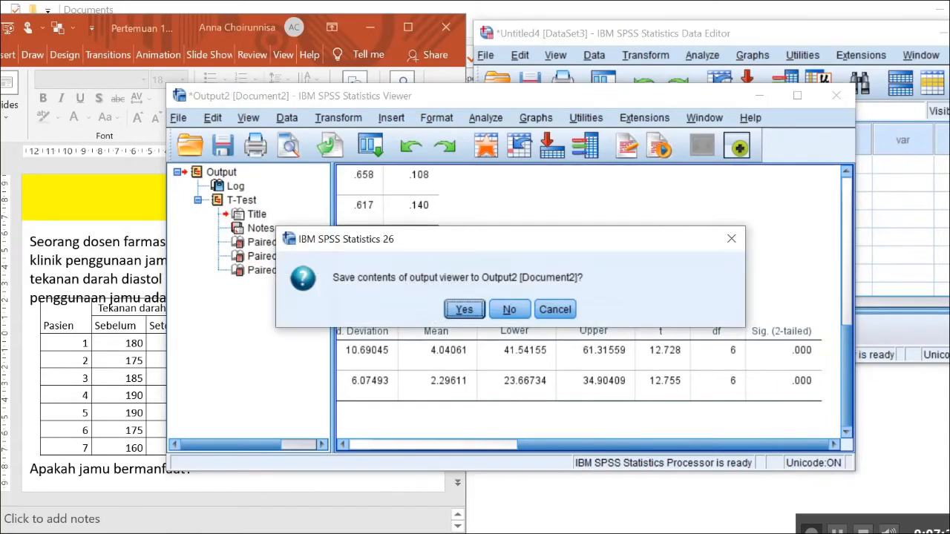
pyautogui.click(509, 309)
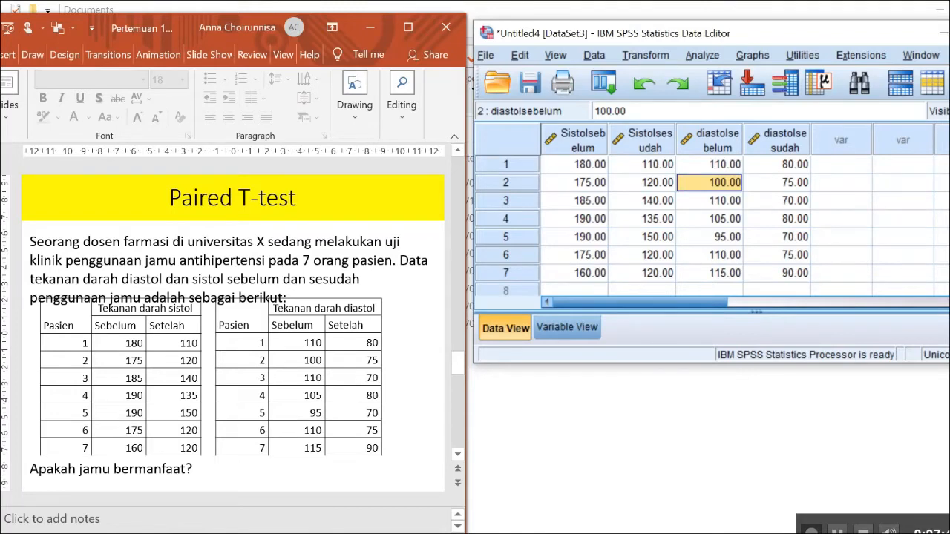
pyautogui.press('pagedown')
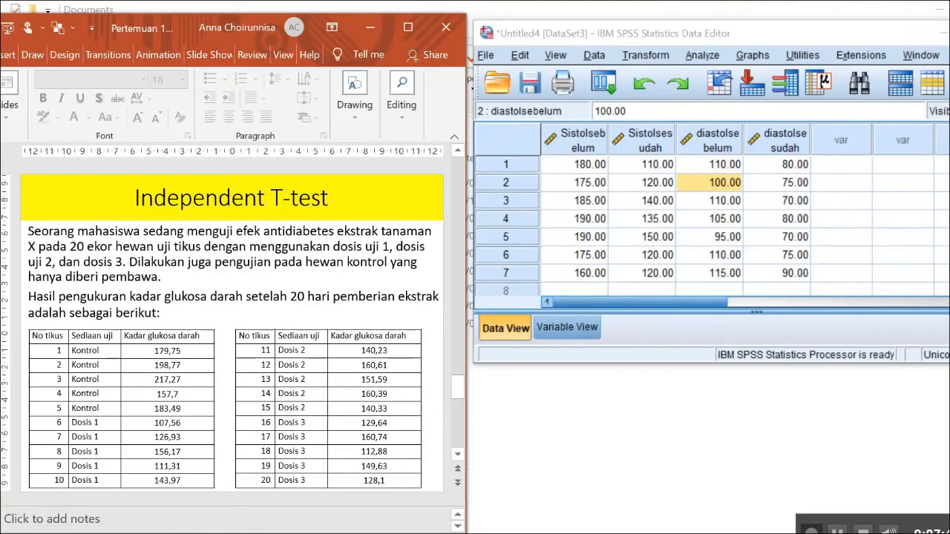
pyautogui.moveTo(184, 31)
pyautogui.mouseDown()
pyautogui.moveTo(189, 2)
pyautogui.moveTo(189, 19)
pyautogui.mouseUp()
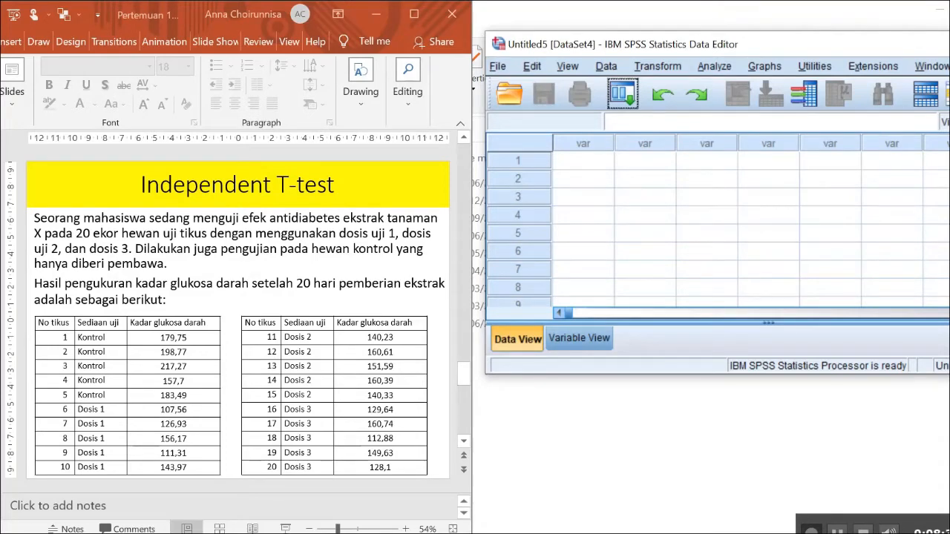
# Define a variable named kadarglukosadarah in the empty dataset
pyautogui.click(579, 338)
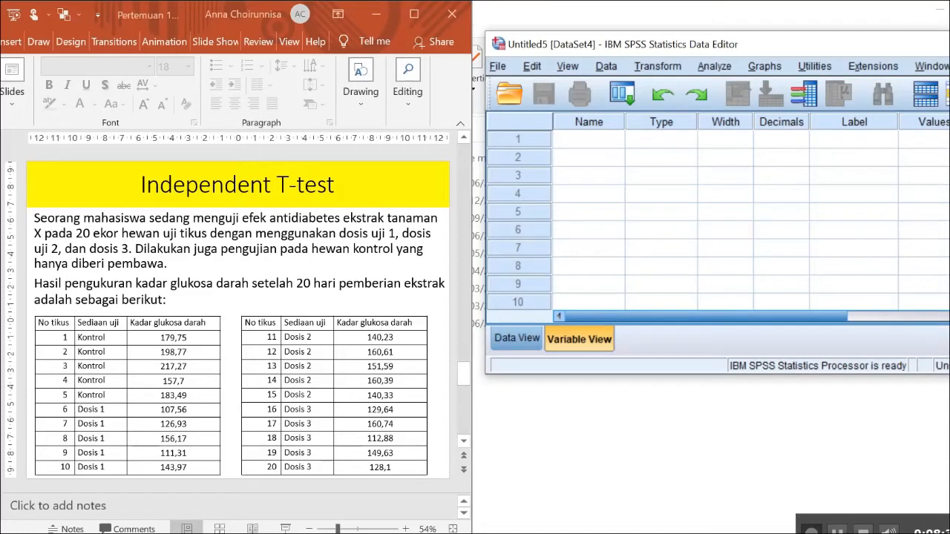
pyautogui.click(588, 140)
pyautogui.write('ka')
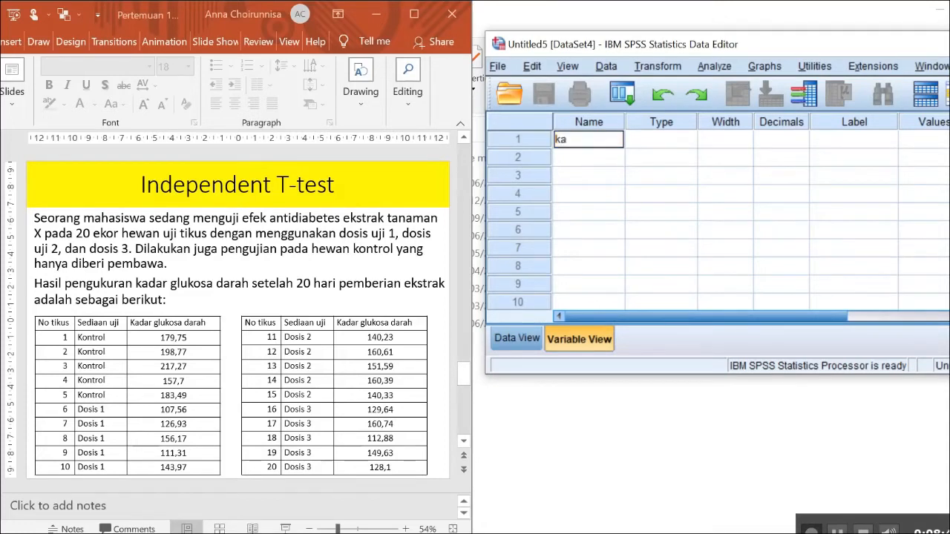
pyautogui.write('darglukosadarah')
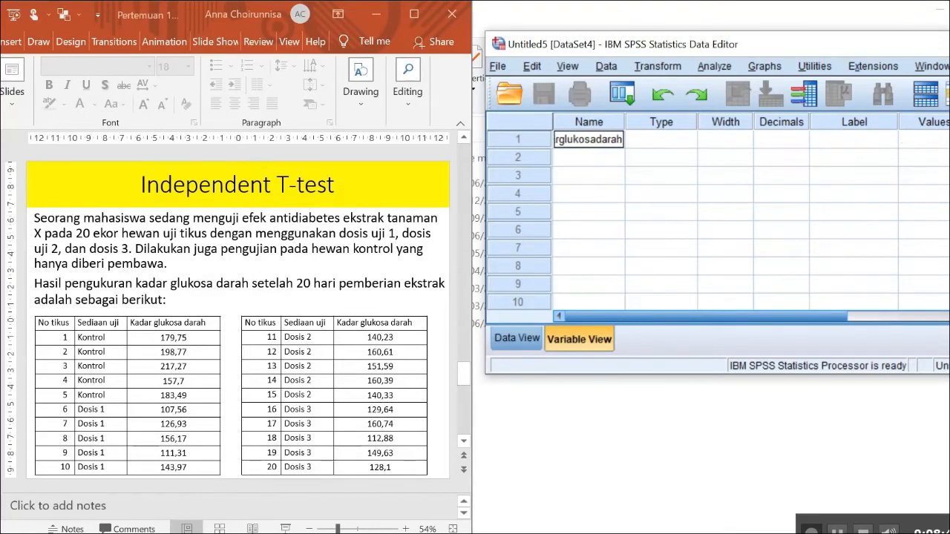
pyautogui.press('Return')
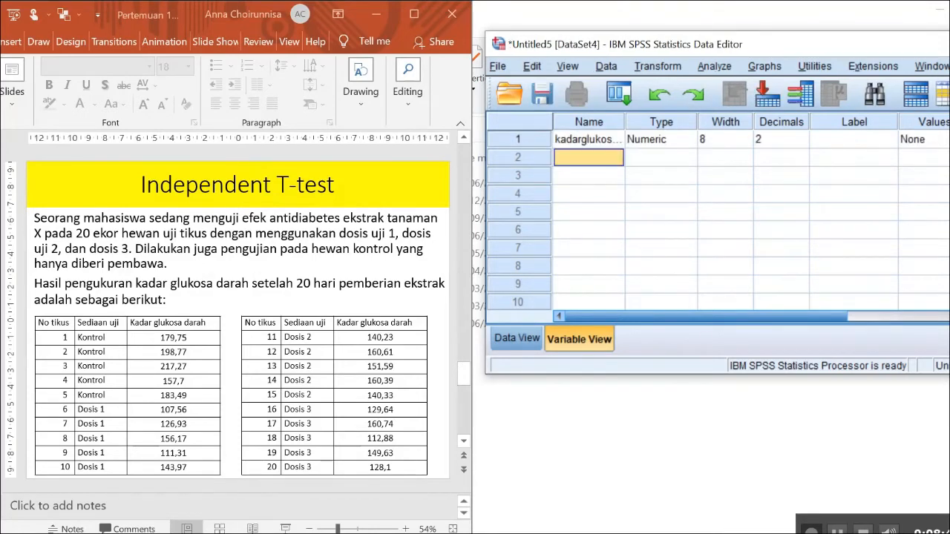
# Fill the kadarglukosadarah column for the five control rats with 179.75, 198.77, 217.27, 157.7 and 183.49
pyautogui.click(517, 338)
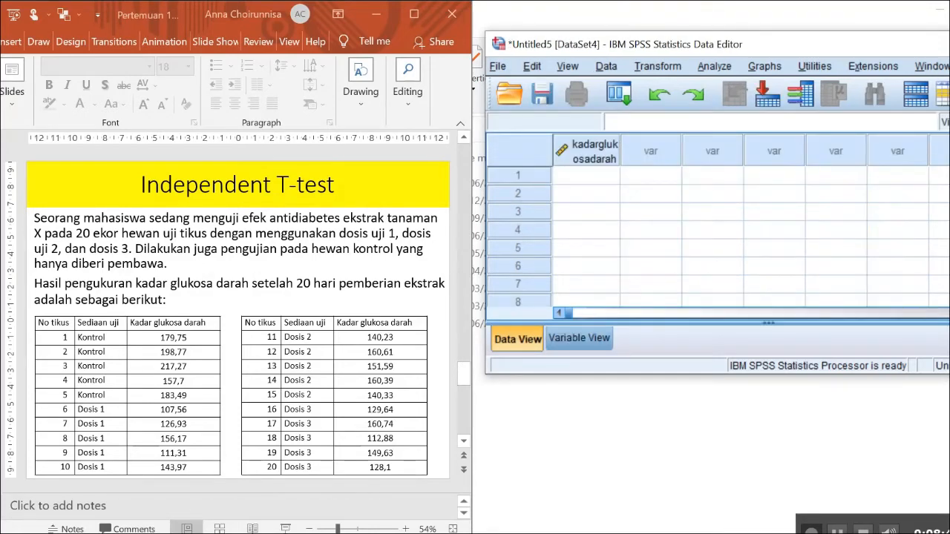
pyautogui.click(586, 176)
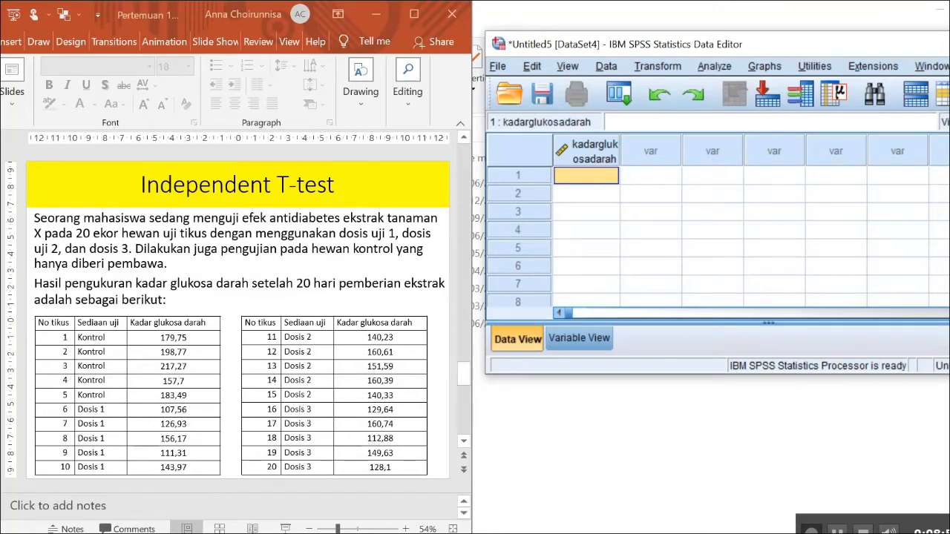
pyautogui.write('1')
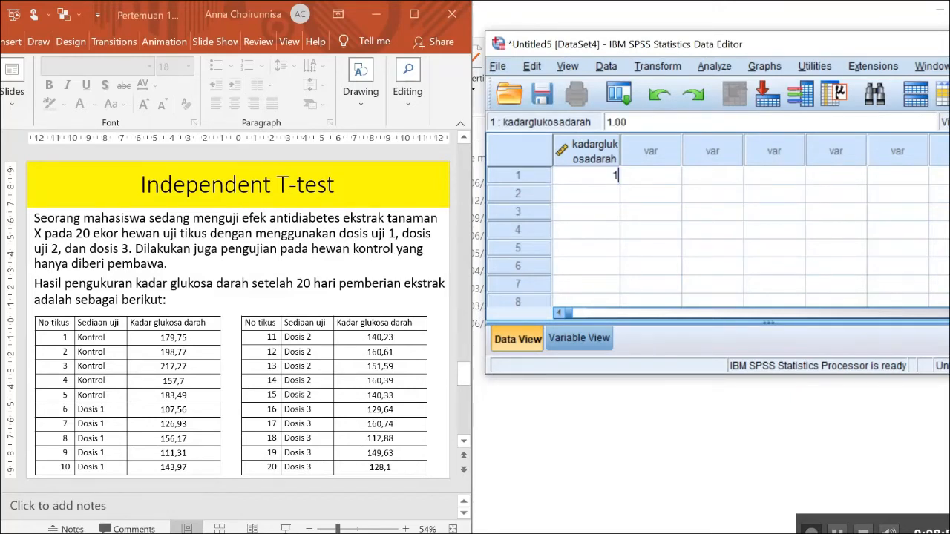
pyautogui.write('79.75')
pyautogui.press('Return')
pyautogui.write('198.77')
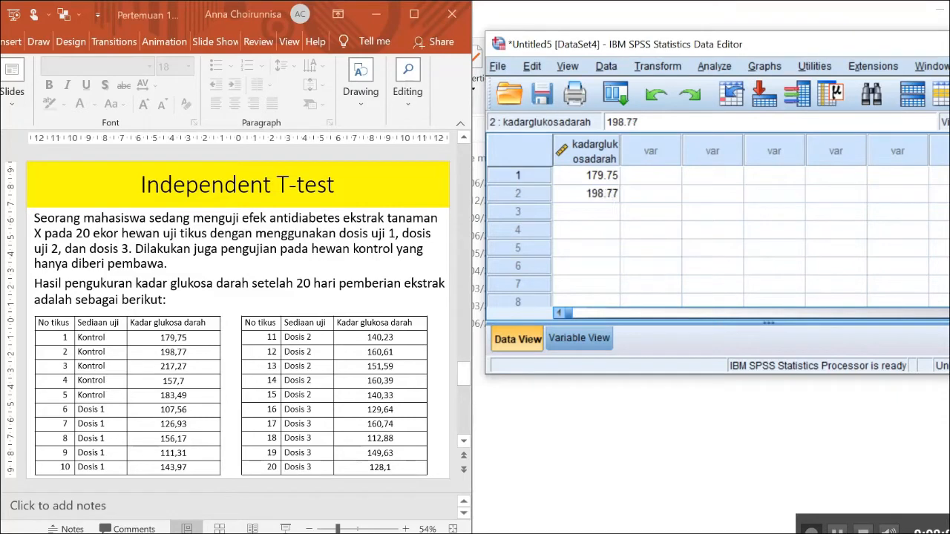
pyautogui.press('Return')
pyautogui.write('217')
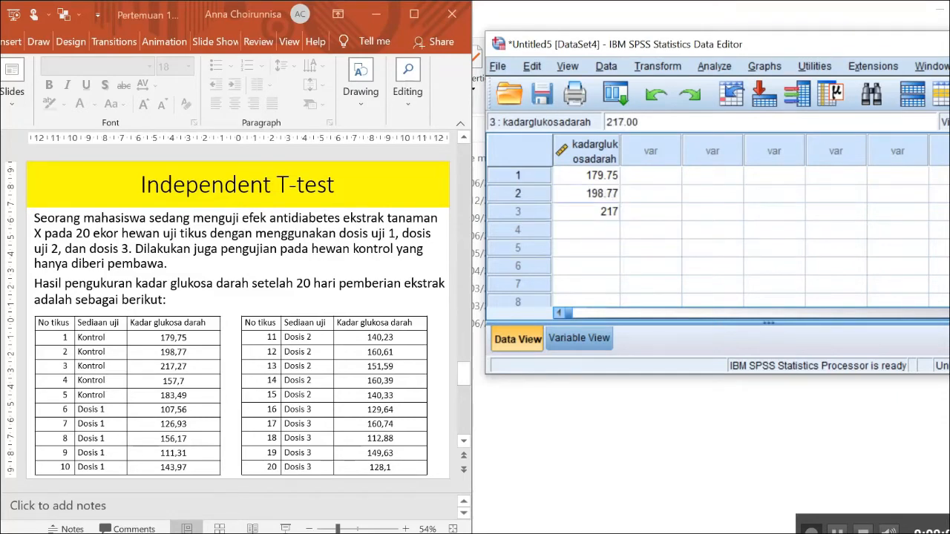
pyautogui.write('.27')
pyautogui.press('Return')
pyautogui.write('157.7')
pyautogui.press('Return')
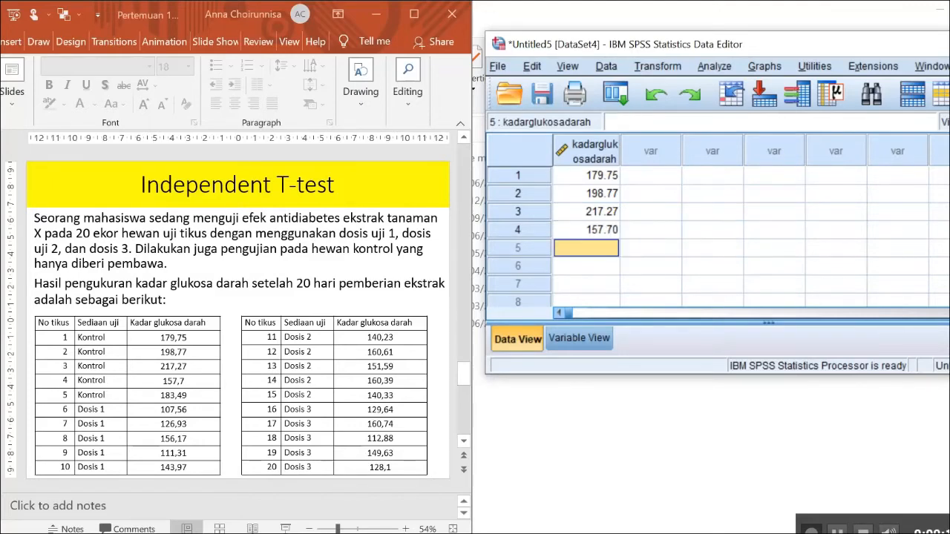
pyautogui.write('183')
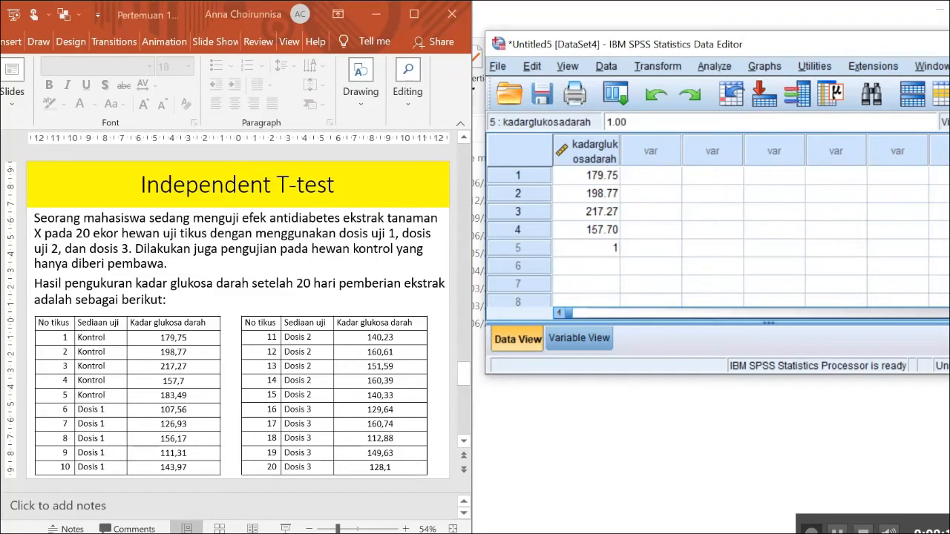
pyautogui.write('.49')
pyautogui.press('Return')
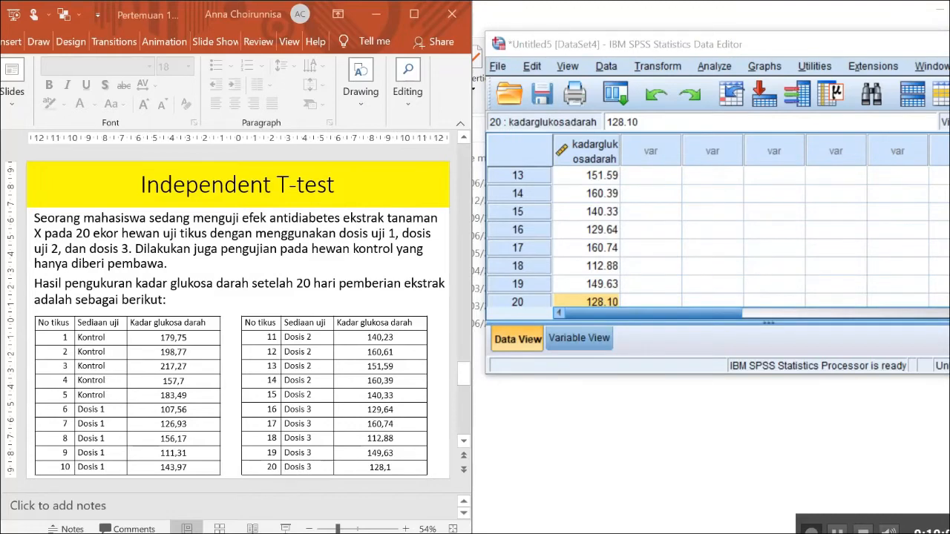
# Insert a new variable in front of the kadarglukosadarah column
pyautogui.hotkey('ctrl', 'a')
pyautogui.rightClick(583, 146)
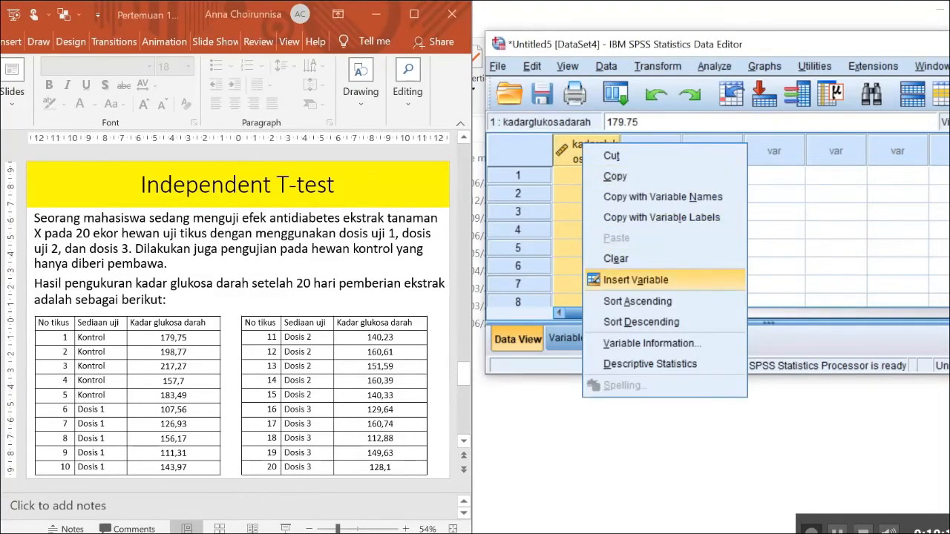
pyautogui.click(636, 280)
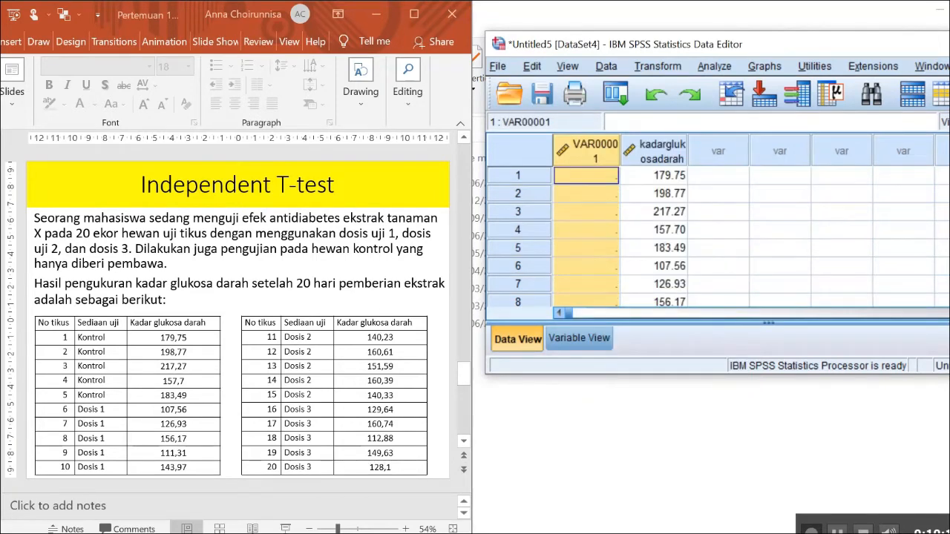
# Rename the inserted variable VAR00001 as kelompok
pyautogui.hotkey('ctrl', 't')
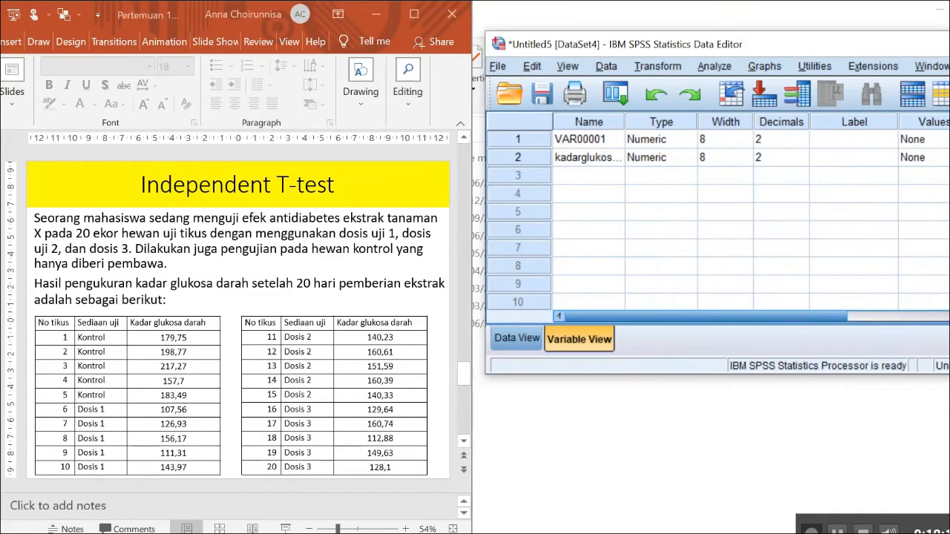
pyautogui.rightClick(593, 143)
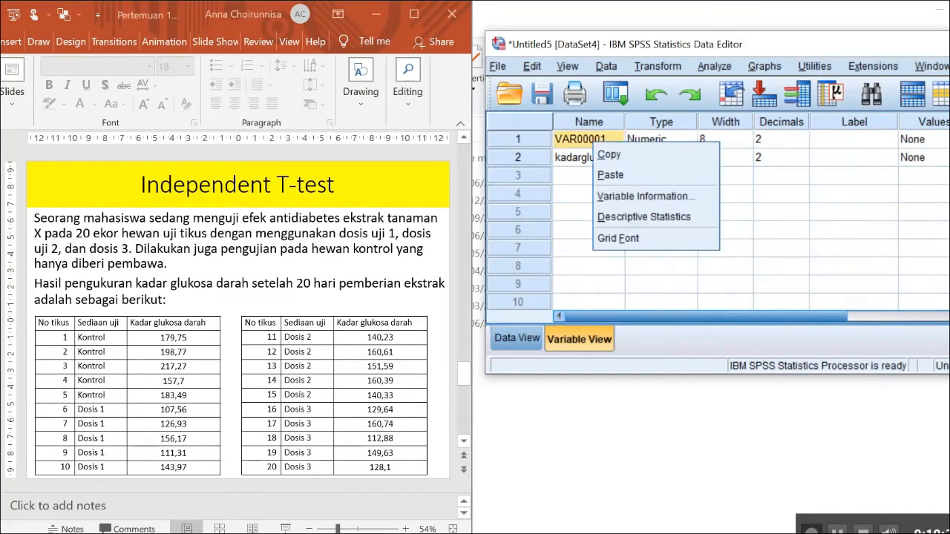
pyautogui.press('Escape')
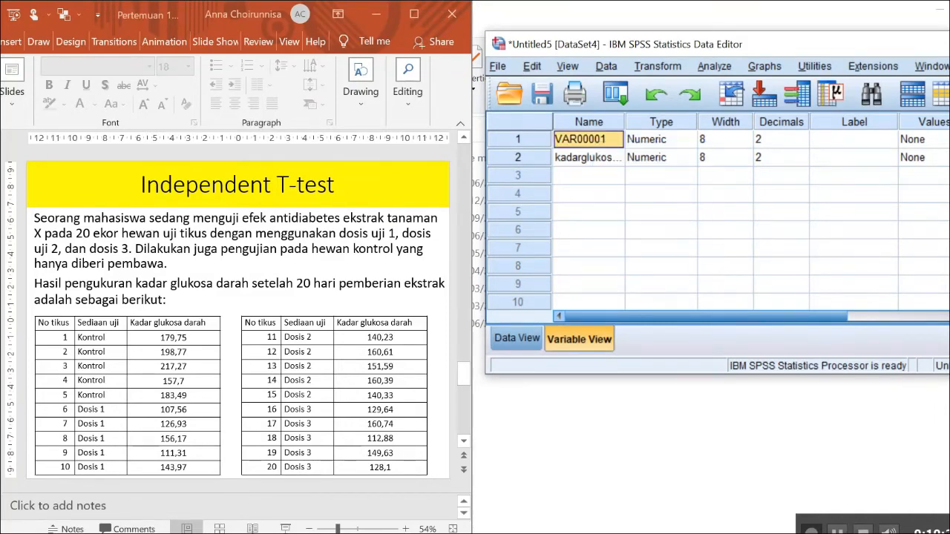
pyautogui.click(591, 138)
pyautogui.doubleClick(591, 139)
pyautogui.write('kelompok')
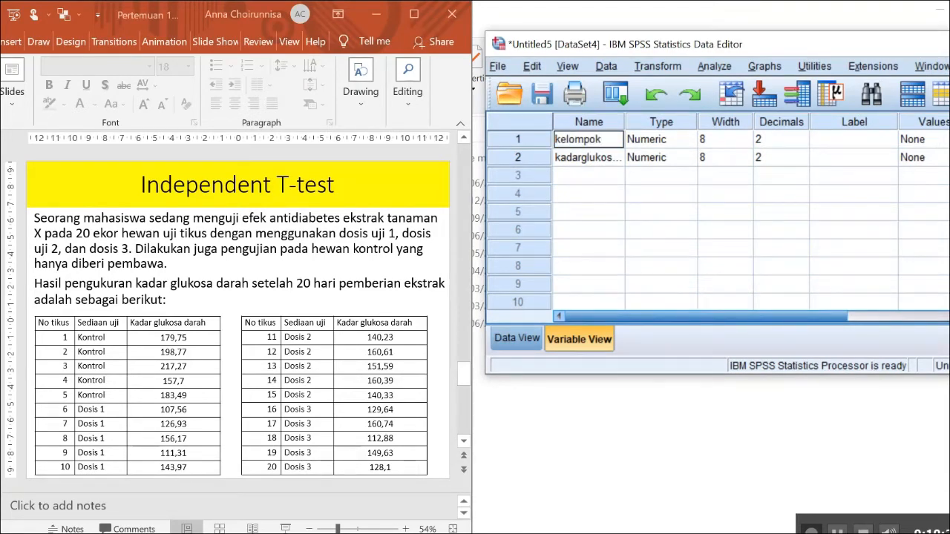
# Open the value labels of the kelompok variable for editing
pyautogui.click(920, 140)
pyautogui.click(942, 140)
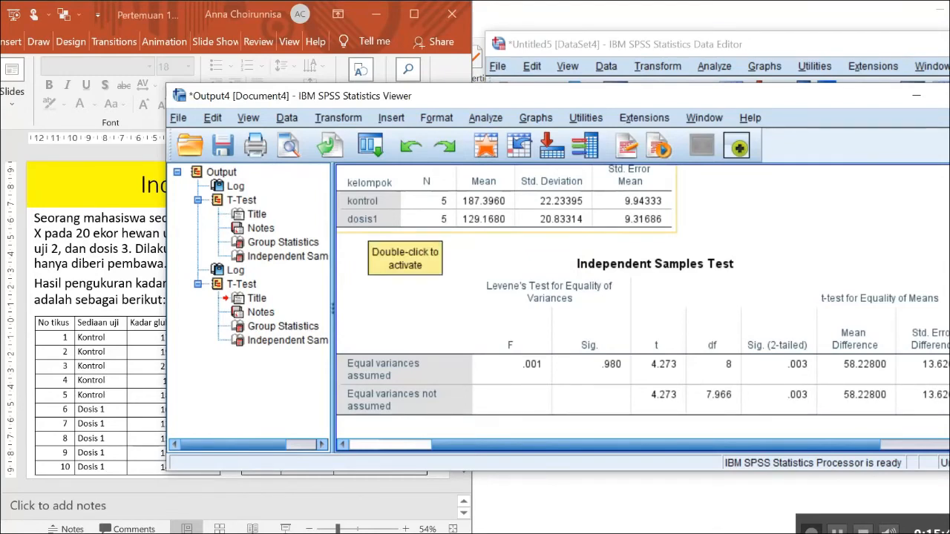
# Close the t-test output Output4 without saving it and advance the presentation to the ANOVA slide
pyautogui.scroll(-5, 642, 297)
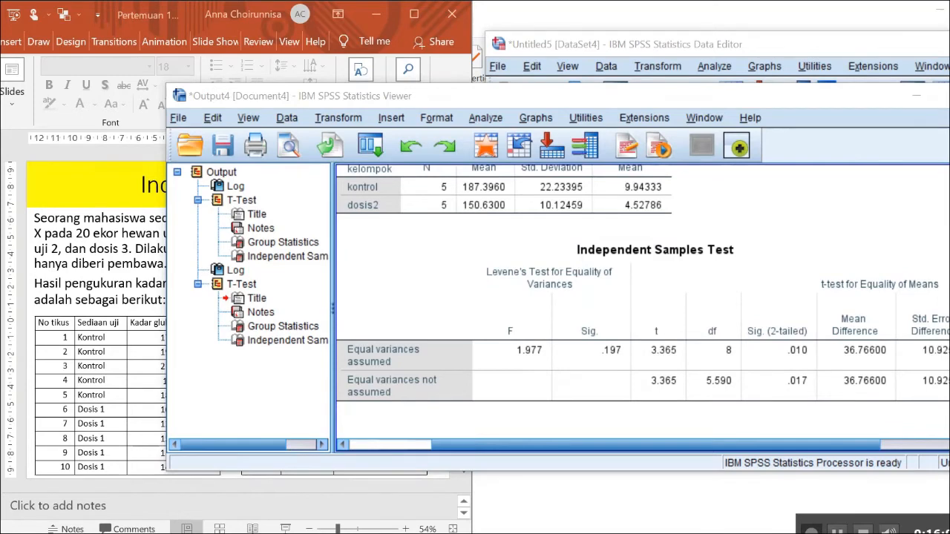
pyautogui.hotkey('alt', 'F4')
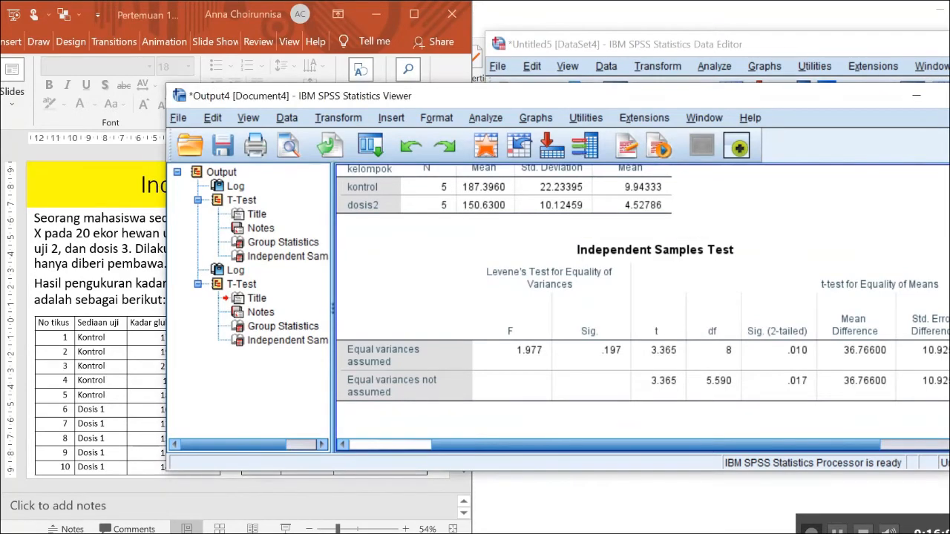
pyautogui.click(588, 309)
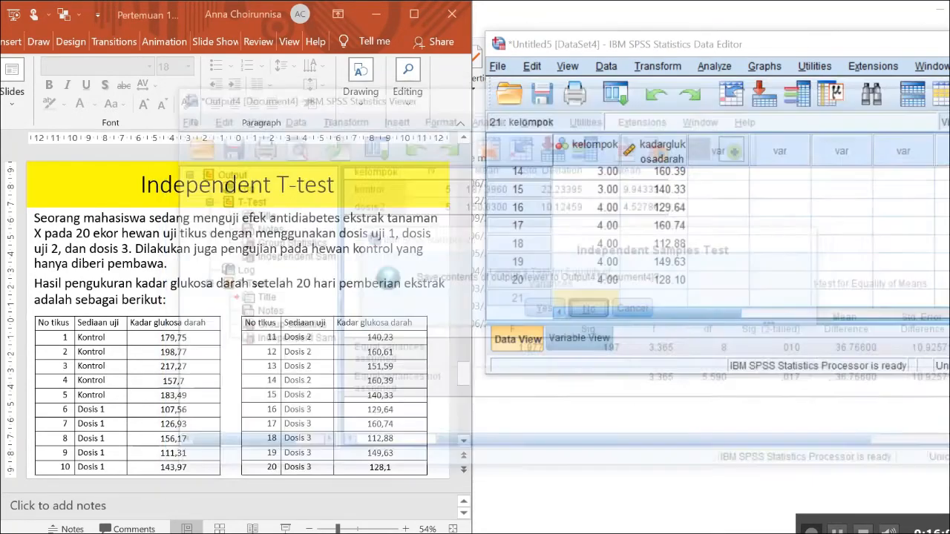
pyautogui.scroll(5, 668, 238)
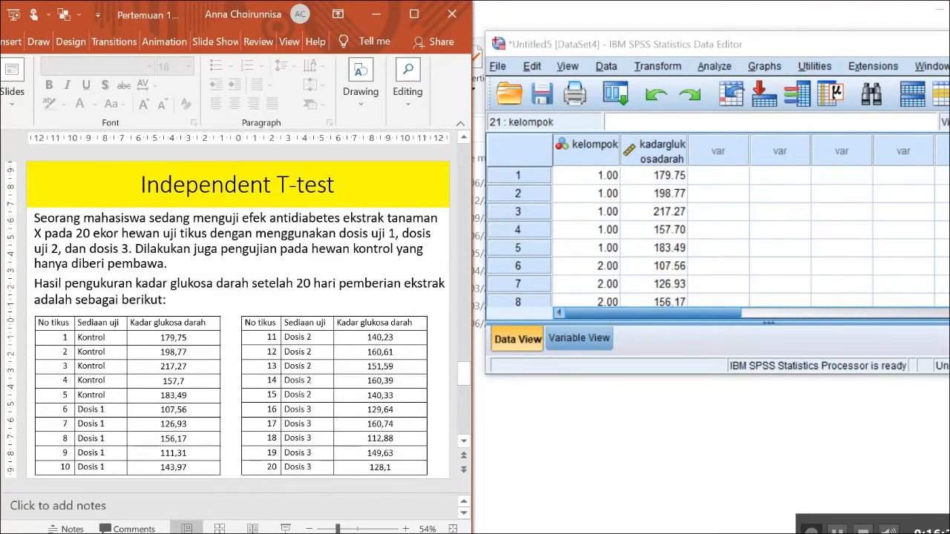
pyautogui.press('pagedown')
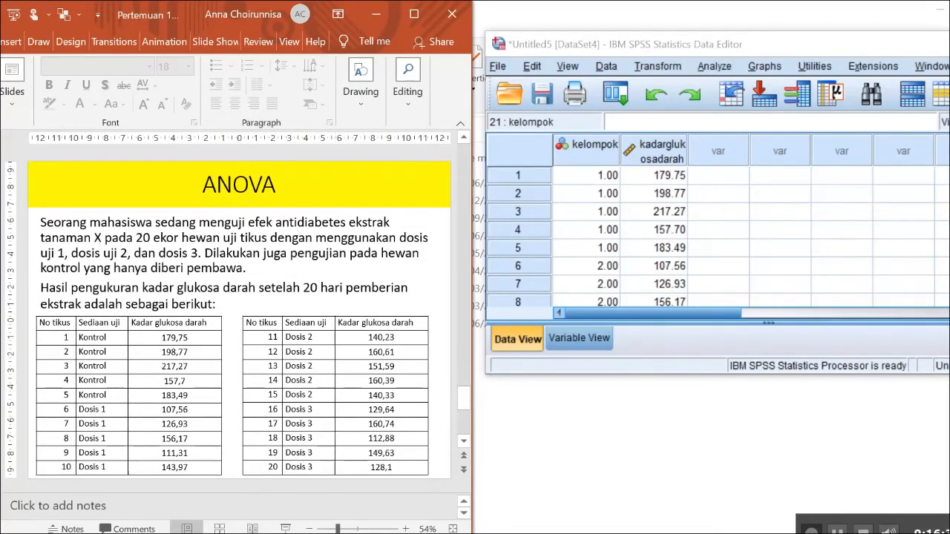
# Set up a One-Way ANOVA with kelompok as the factor and kadarglukosadarah as the dependent variable
pyautogui.click(714, 67)
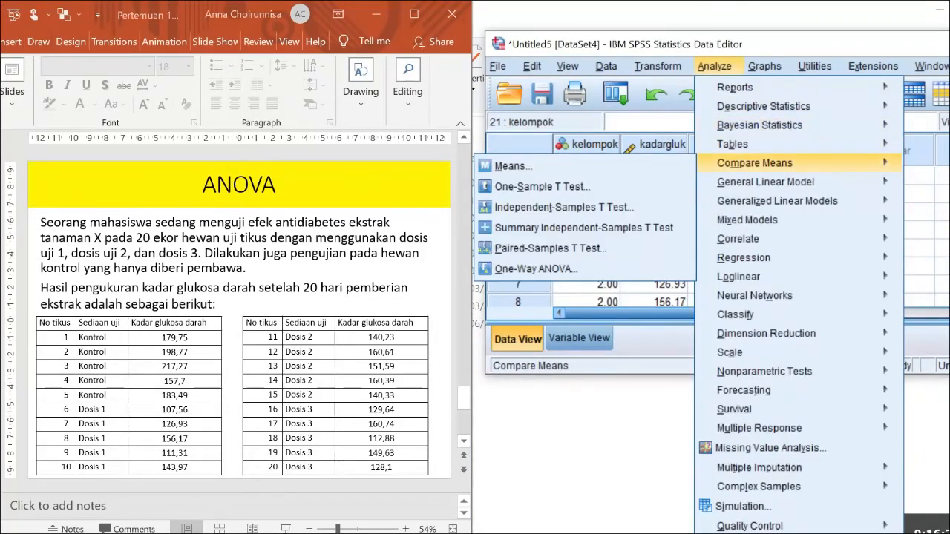
pyautogui.moveTo(754, 162)
pyautogui.press('Return')
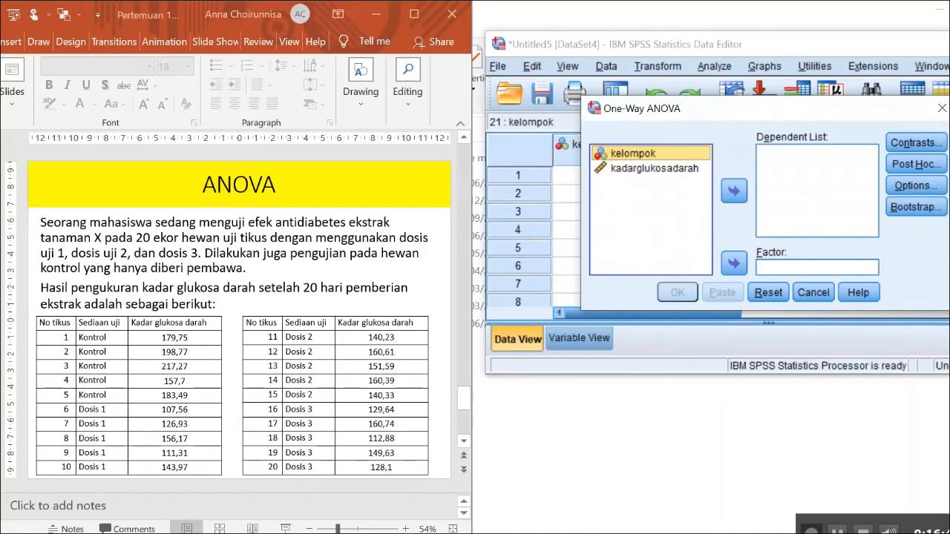
pyautogui.click(733, 264)
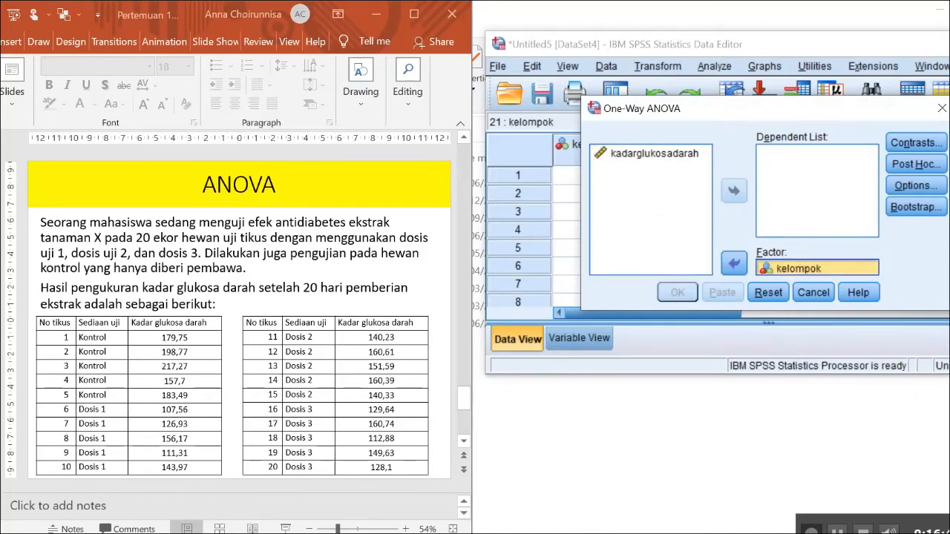
pyautogui.click(653, 153)
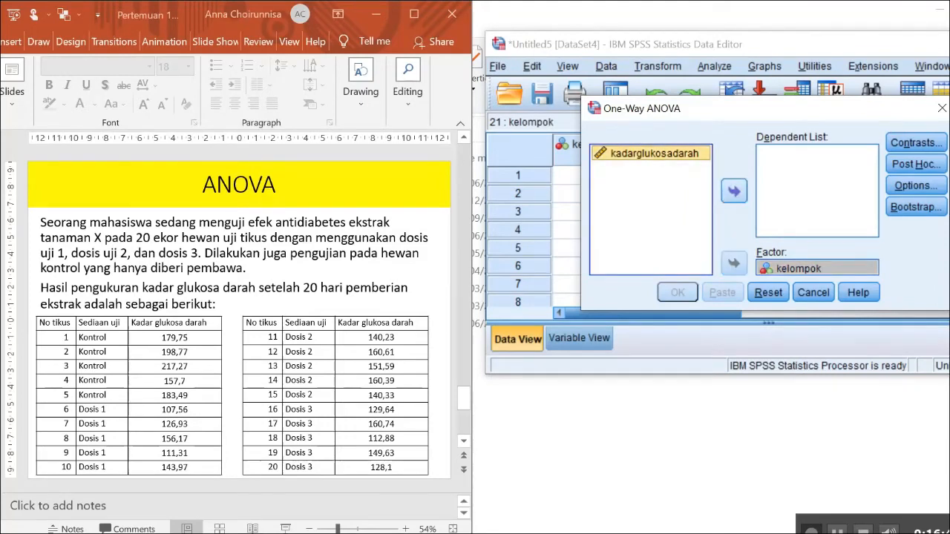
pyautogui.click(734, 191)
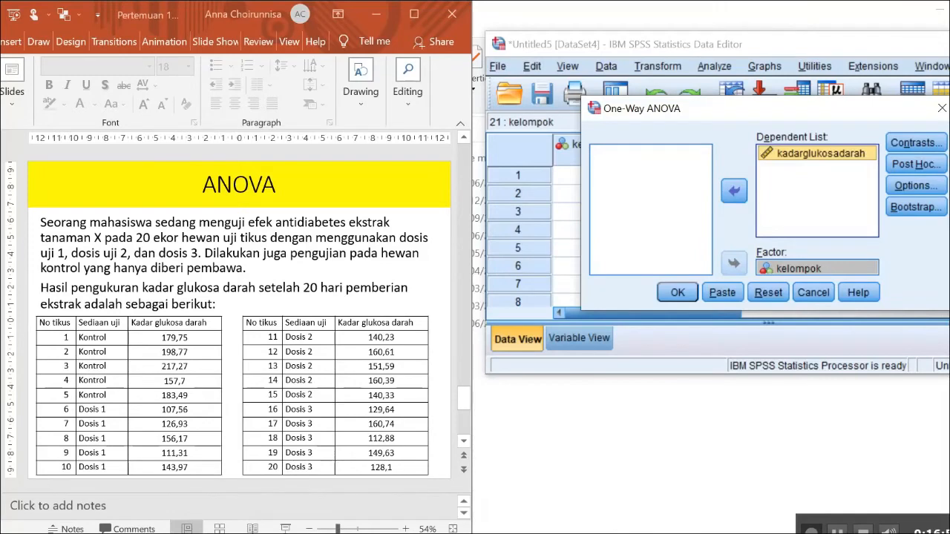
# Run the One-Way ANOVA with Descriptive statistics and LSD post hoc comparisons enabled
pyautogui.click(915, 186)
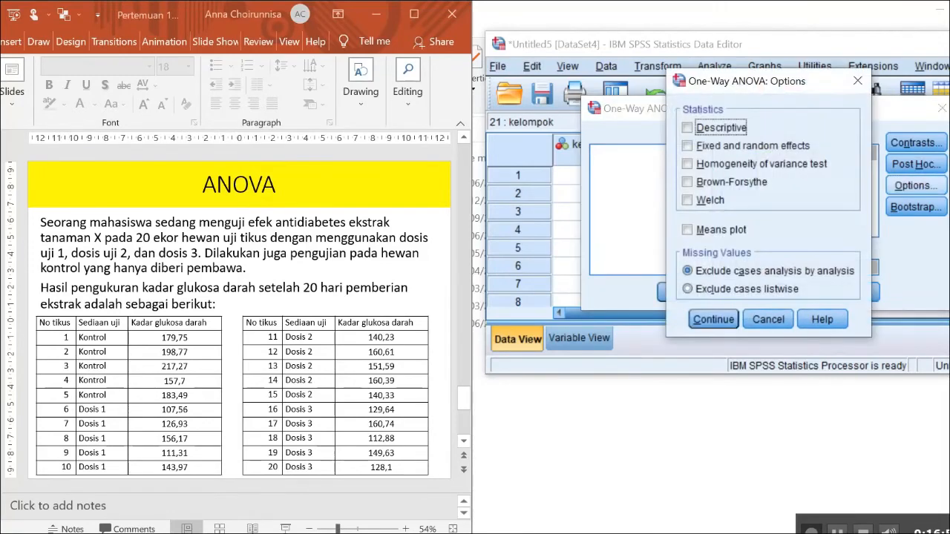
pyautogui.press('space')
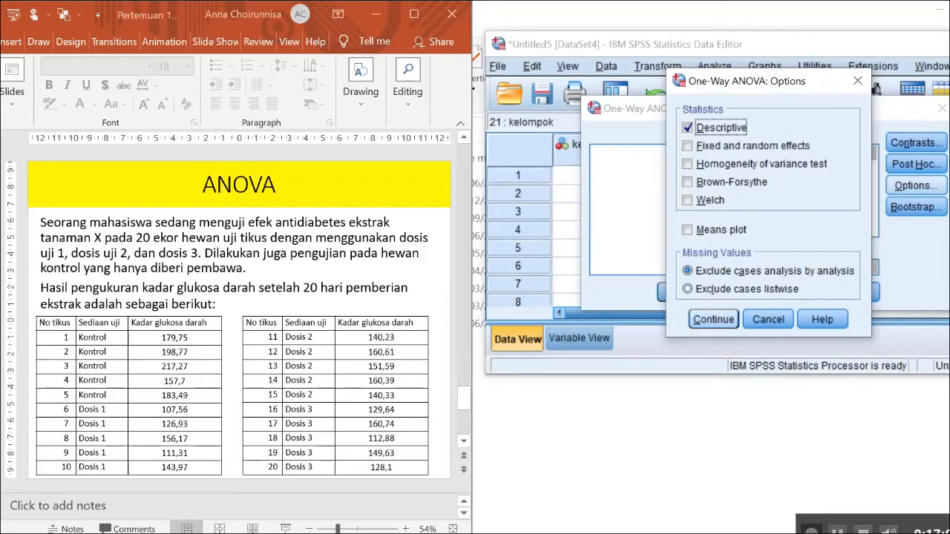
pyautogui.press('Return')
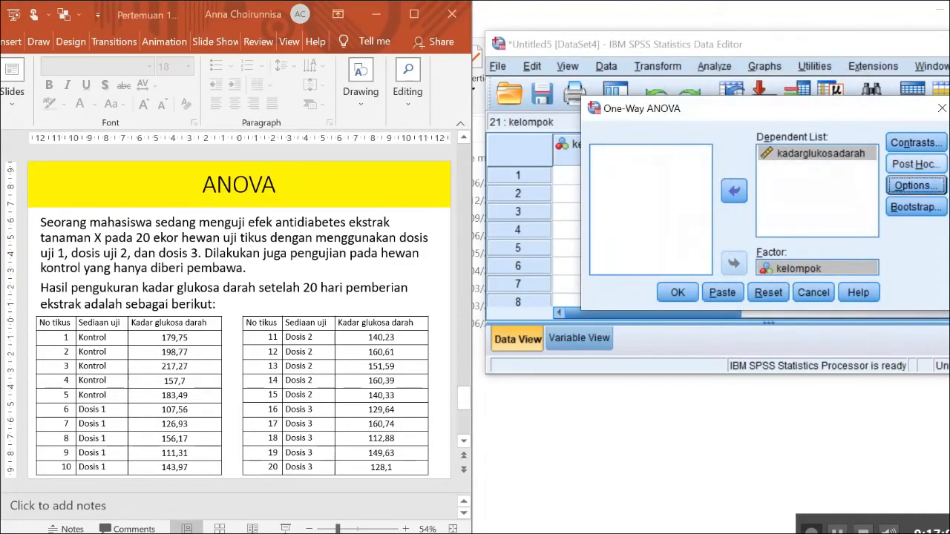
pyautogui.hotkey('alt', 'h')
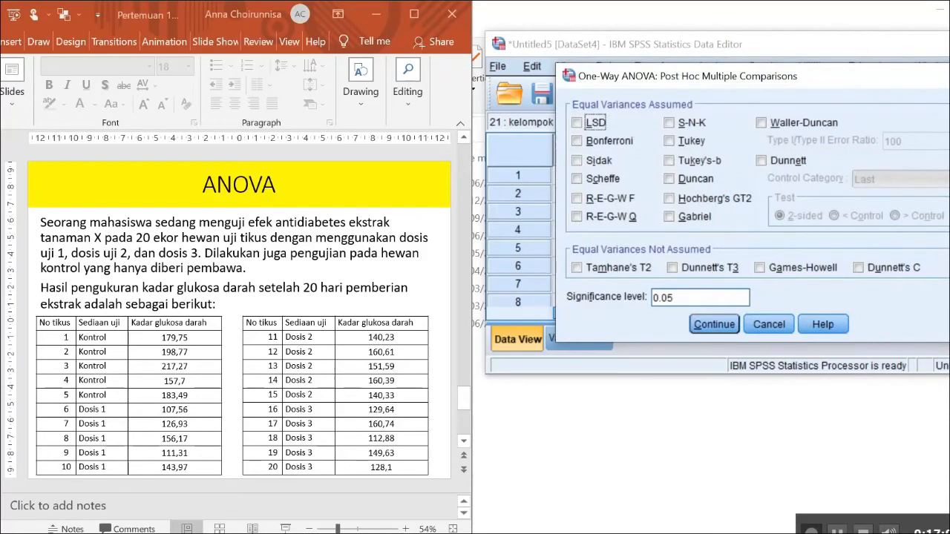
pyautogui.click(577, 122)
pyautogui.click(714, 324)
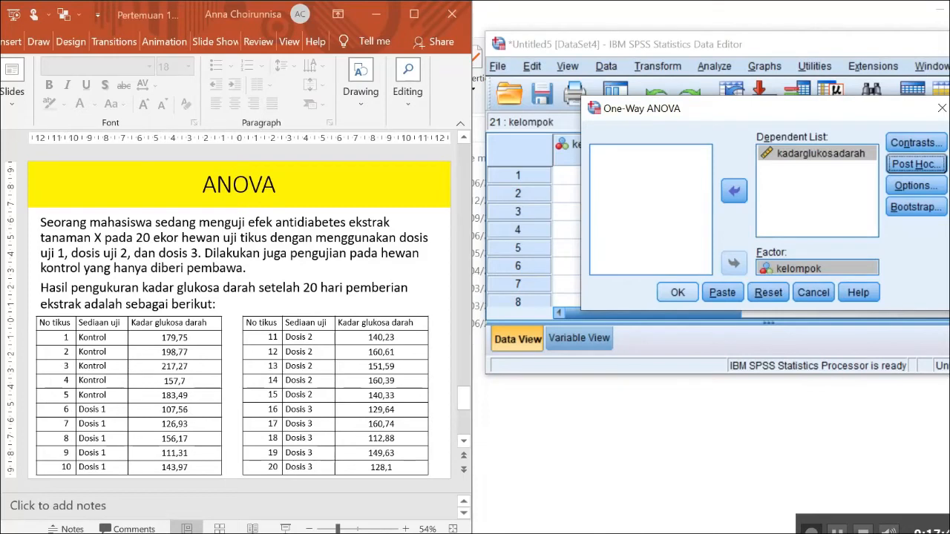
pyautogui.click(678, 293)
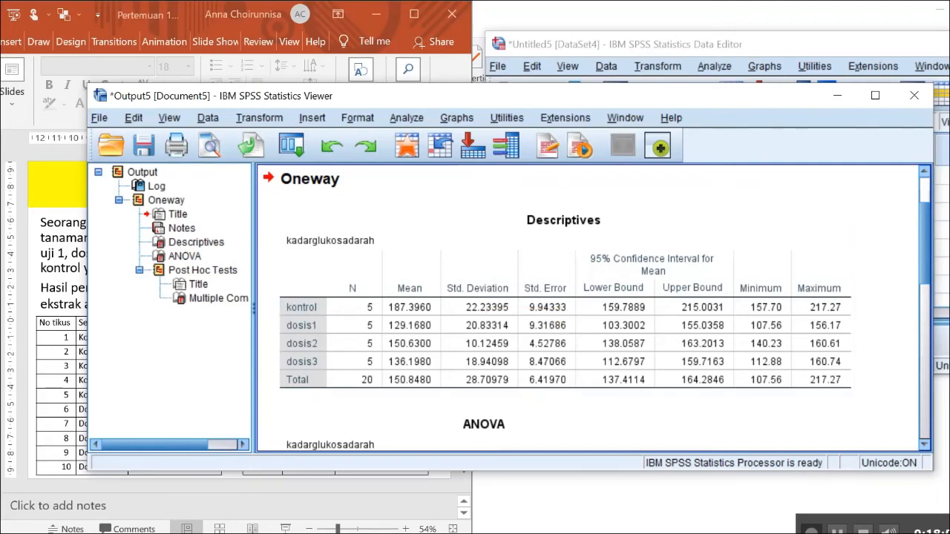
# Examine the Descriptives, ANOVA and LSD Multiple Comparisons tables for the kelompok groups in the Oneway output
pyautogui.scroll(-2, 483, 416)
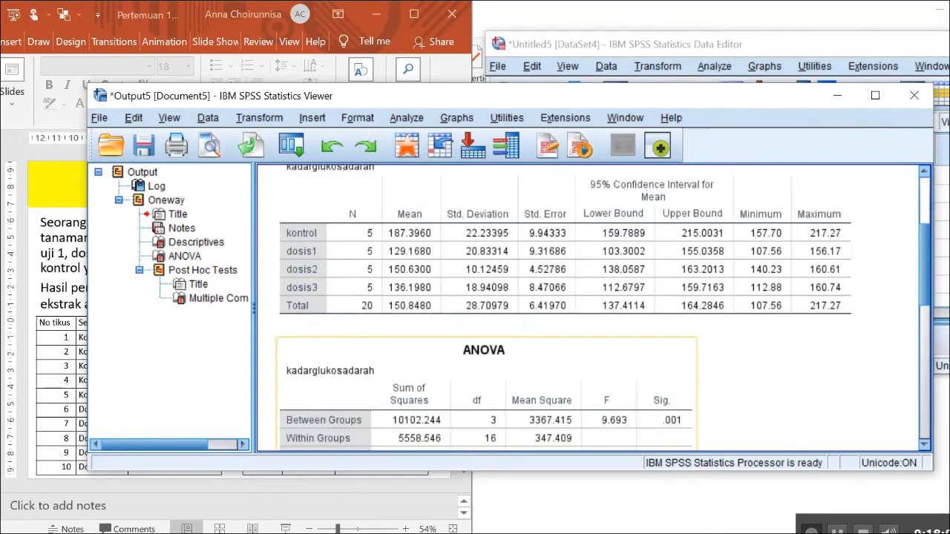
pyautogui.scroll(-4, 483, 416)
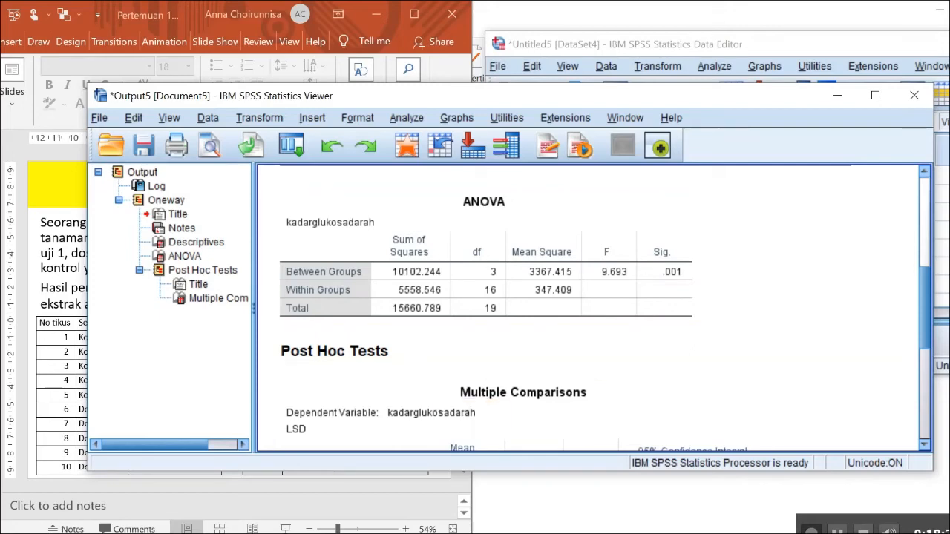
pyautogui.scroll(-4, 590, 308)
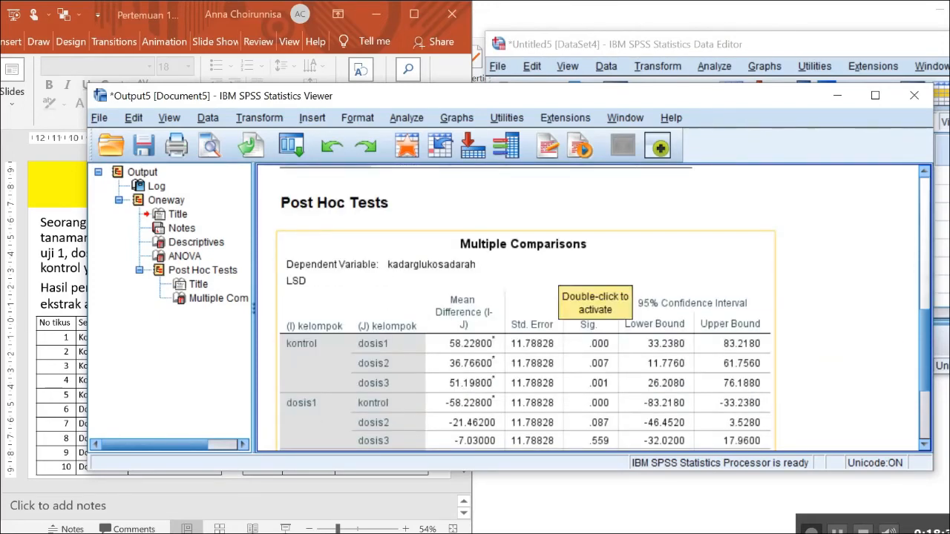
pyautogui.scroll(-2, 590, 297)
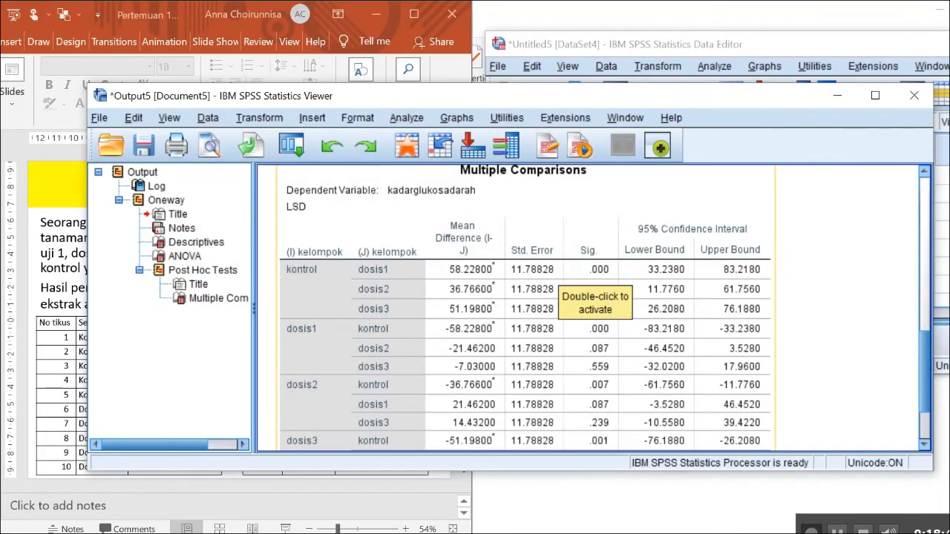
pyautogui.scroll(-2, 590, 296)
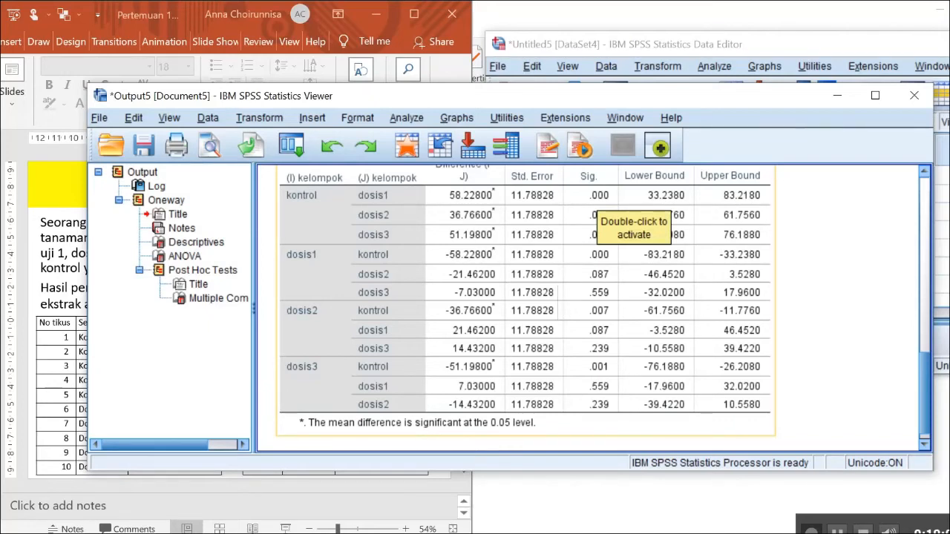
pyautogui.click(216, 298)
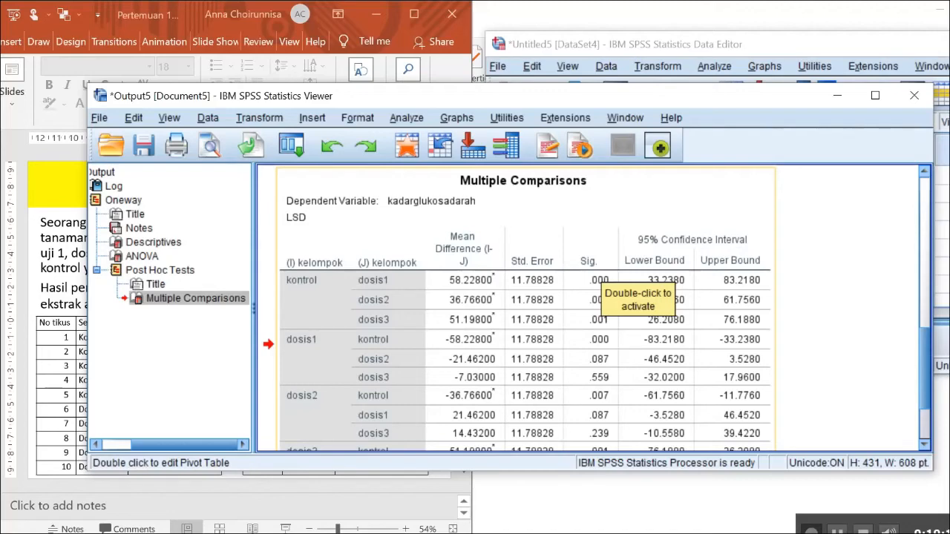
pyautogui.scroll(-4, 616, 282)
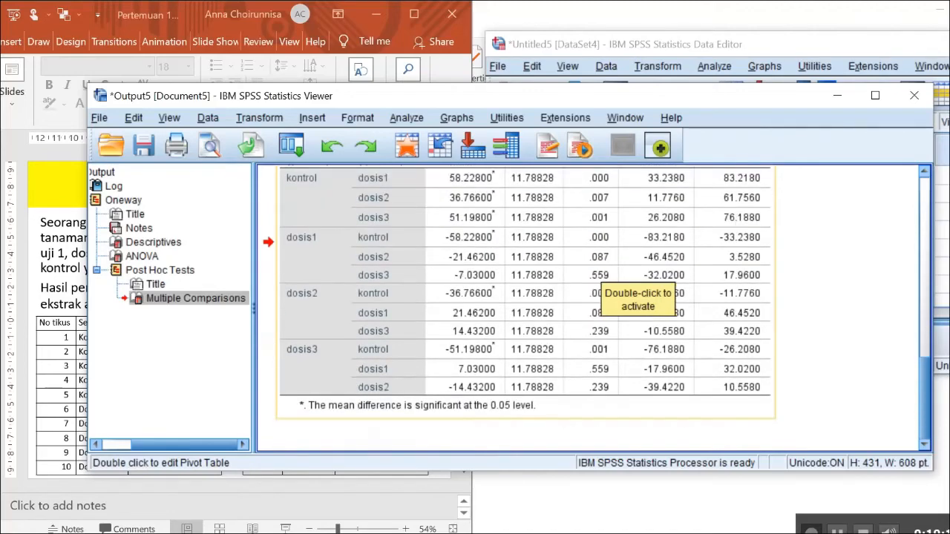
pyautogui.scroll(3, 616, 282)
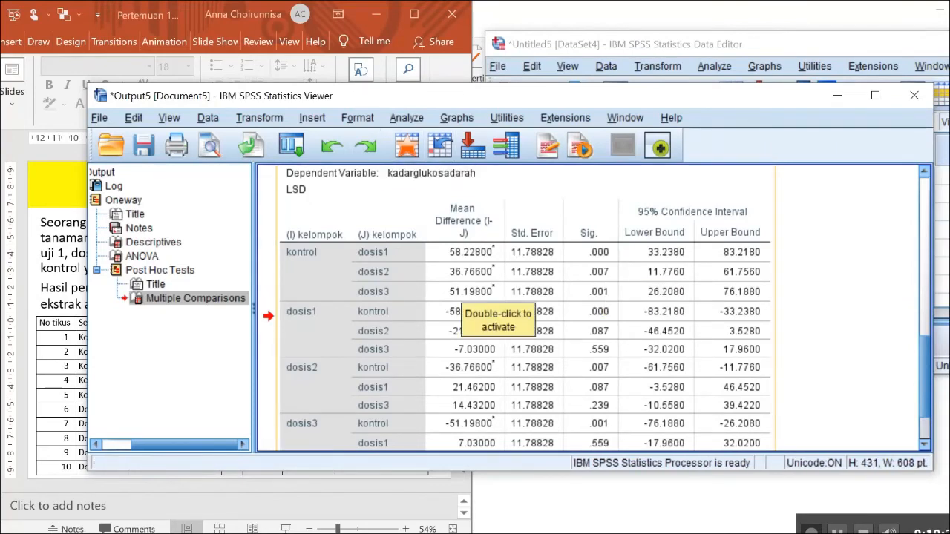
pyautogui.scroll(-2, 490, 297)
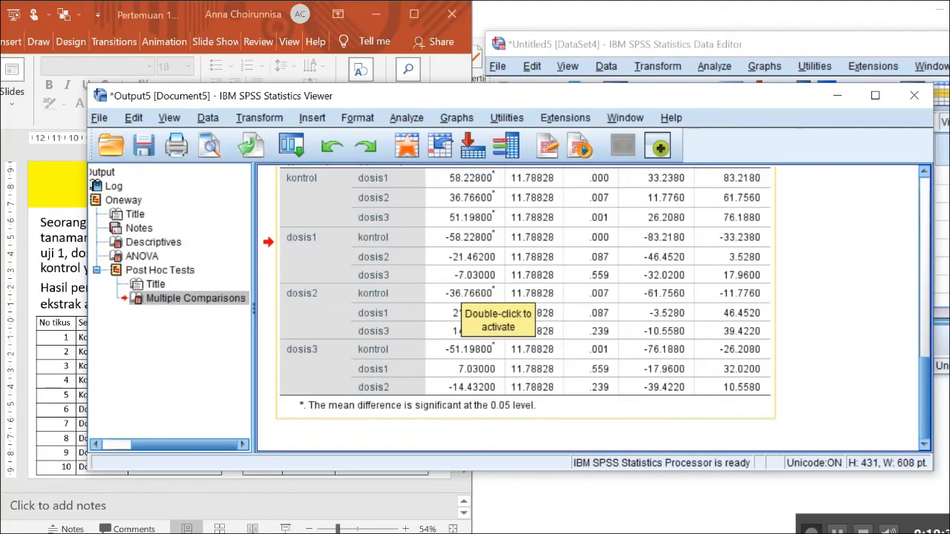
pyautogui.scroll(5, 490, 304)
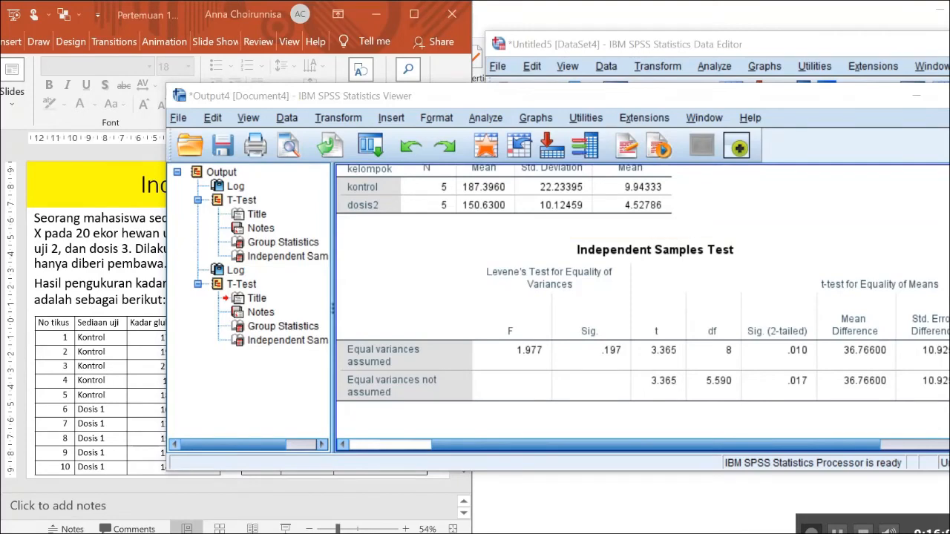
# Discard the independent-samples t-test output Output4 without saving, and move the presentation on to the ANOVA slide
pyautogui.hotkey('alt', 'F4')
pyautogui.press('Tab')
pyautogui.press('Return')
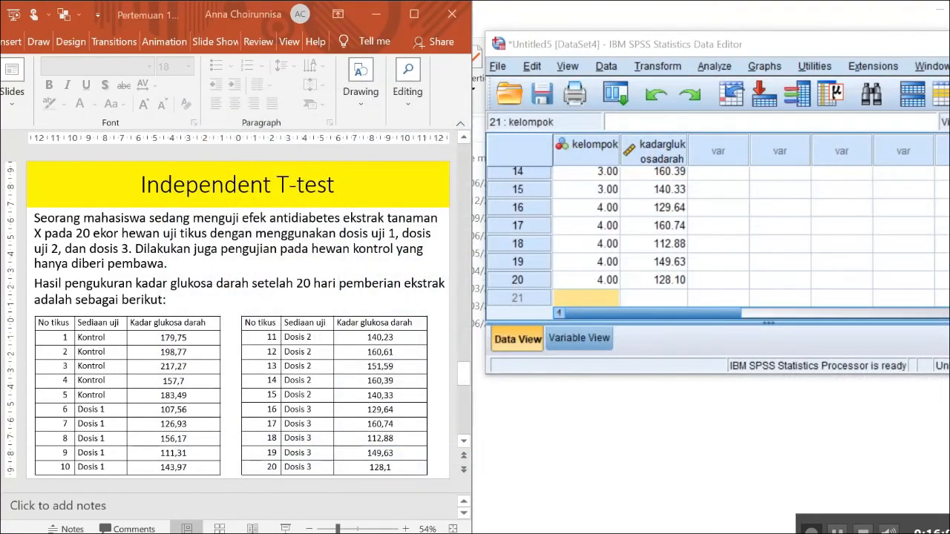
pyautogui.scroll(2, 712, 237)
pyautogui.scroll(3, 712, 237)
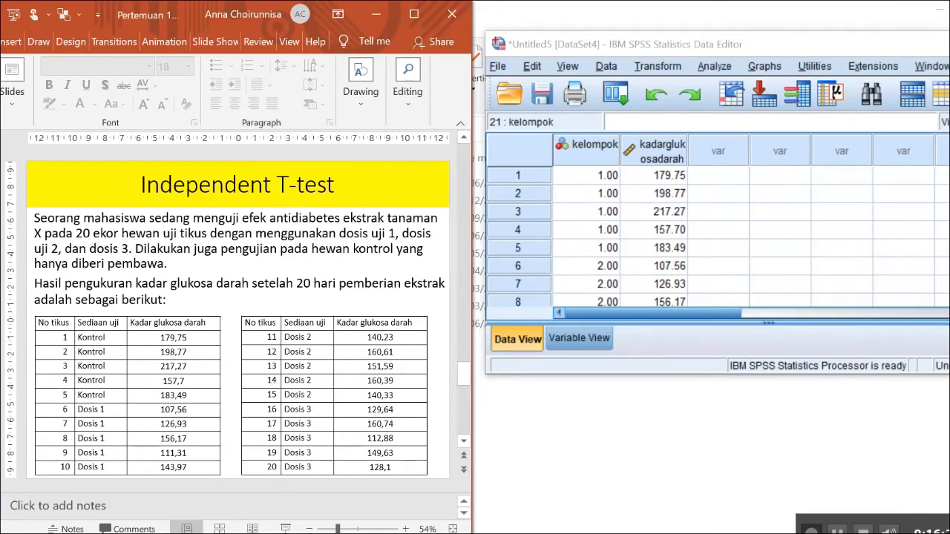
pyautogui.press('pagedown')
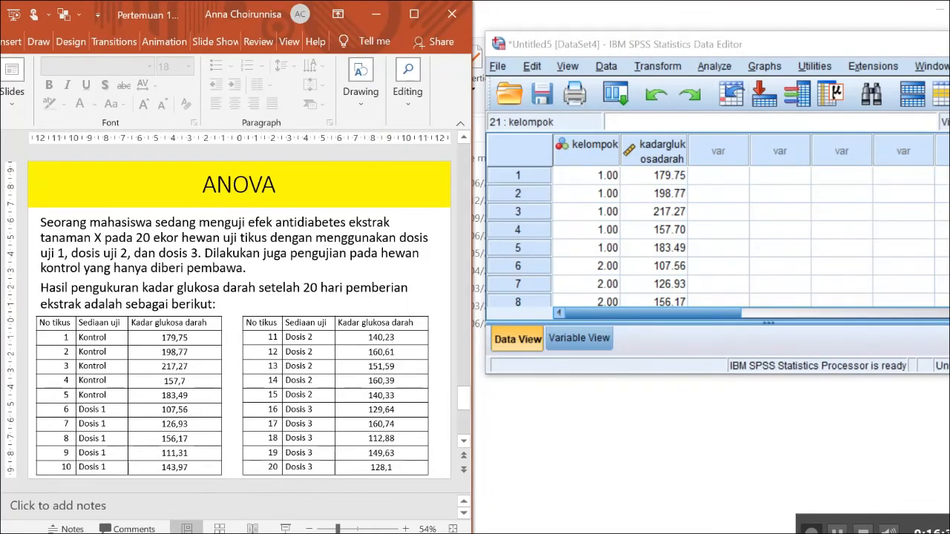
# Prepare a One-Way ANOVA on the dependent variable kadarglukosadarah with kelompok as the factor
pyautogui.hotkey('alt', 'a')
pyautogui.moveTo(754, 163)
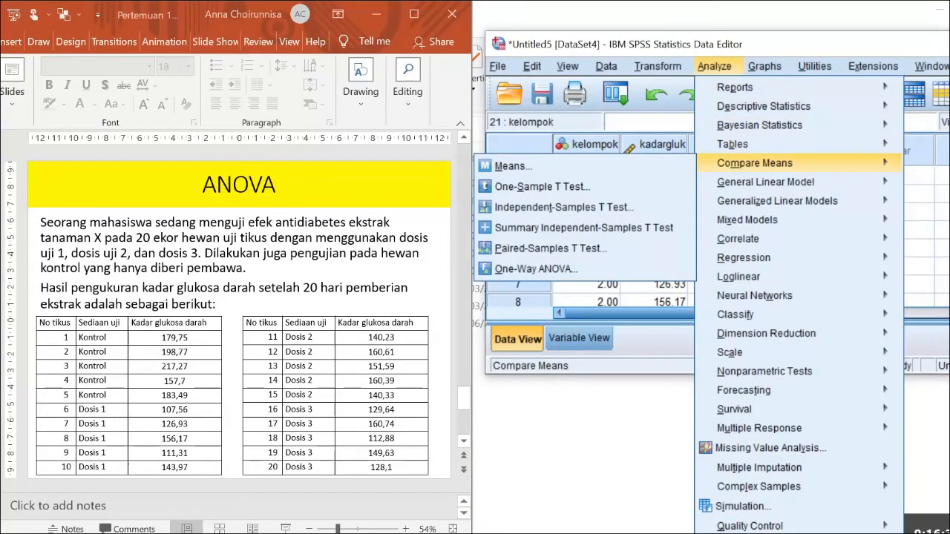
pyautogui.moveTo(765, 181)
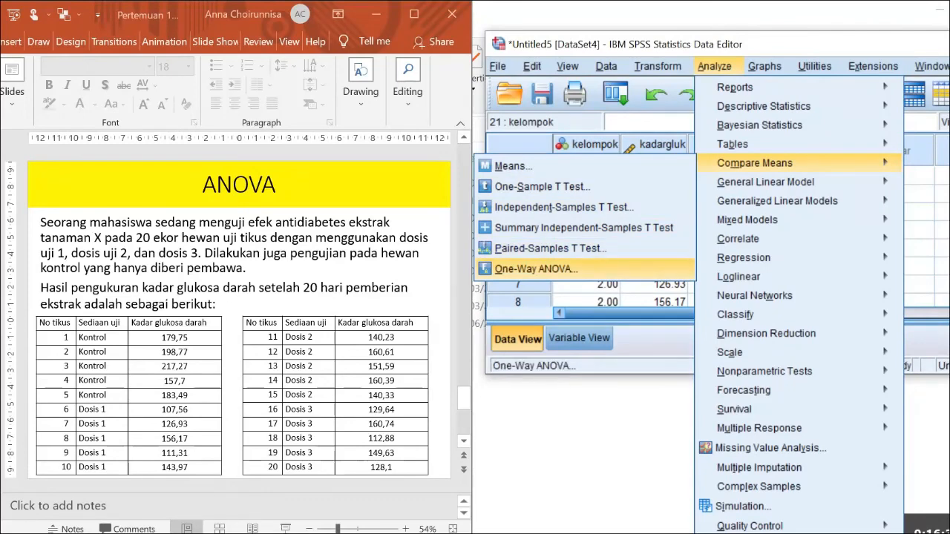
pyautogui.press('Return')
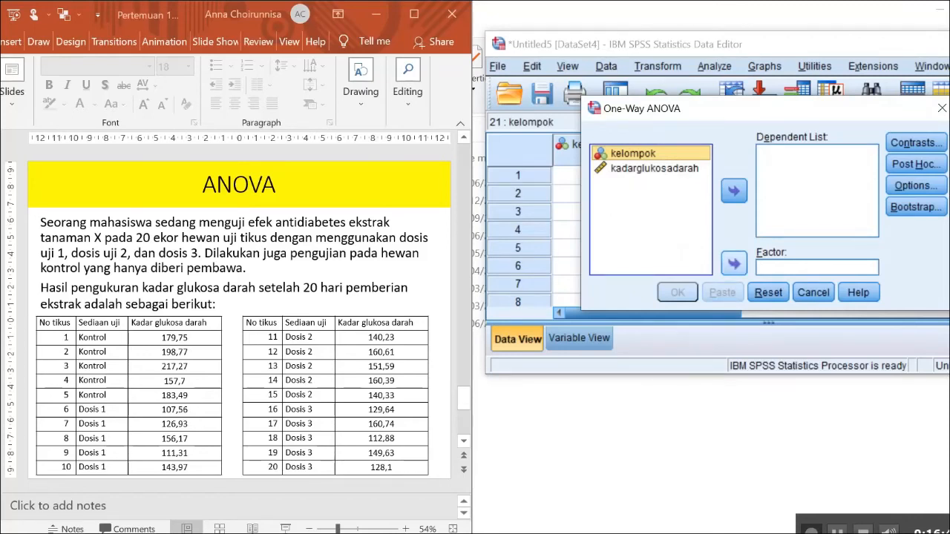
pyautogui.click(734, 263)
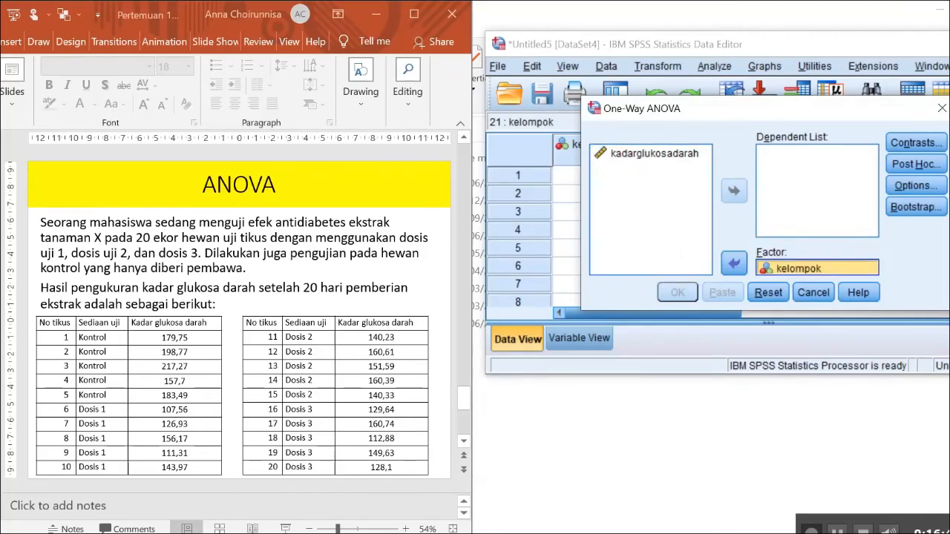
pyautogui.click(653, 152)
pyautogui.click(733, 191)
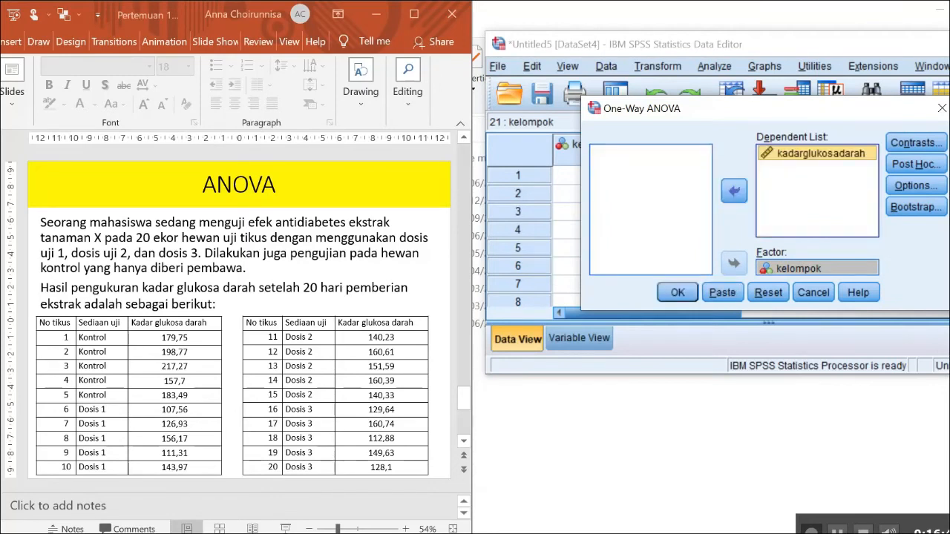